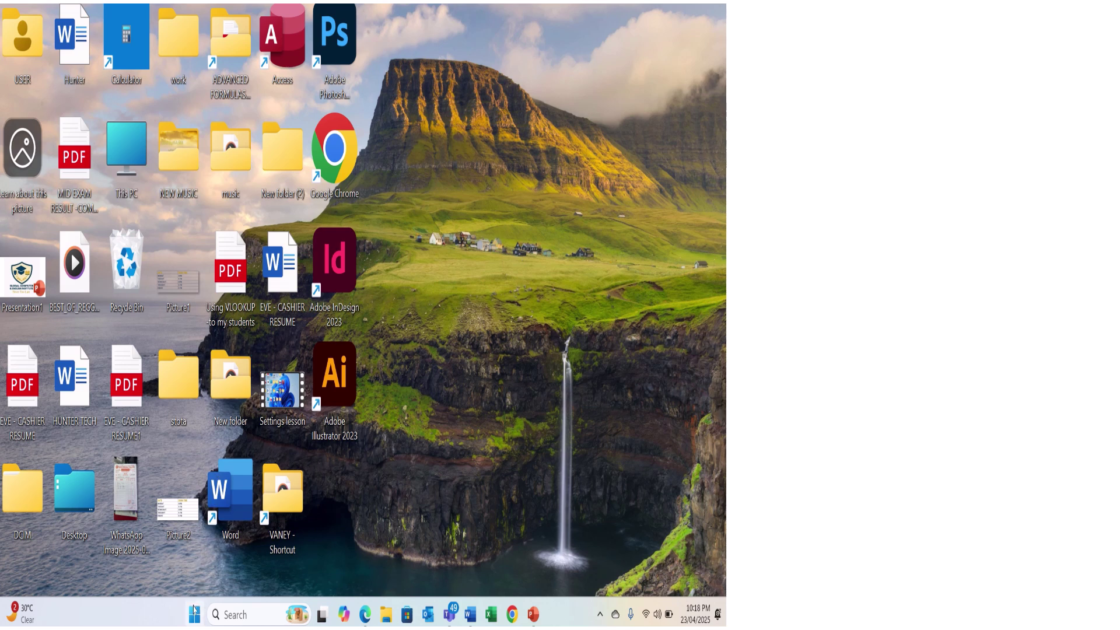
# Step: Look up WhatsApp in the full list of installed apps, then close the list
pyautogui.click(195, 613)
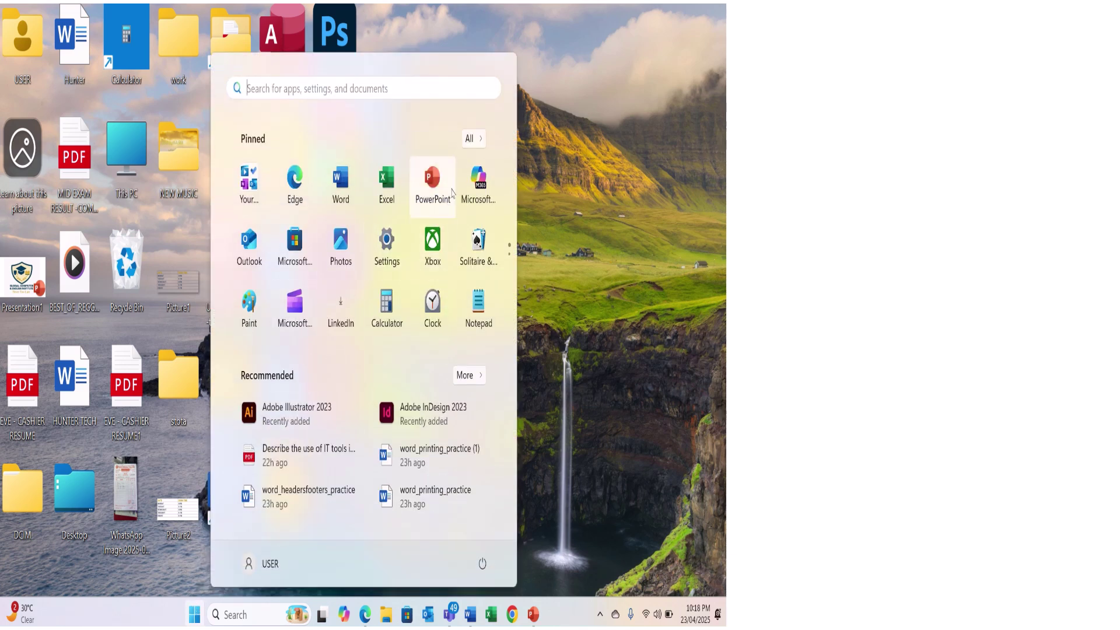
pyautogui.click(470, 139)
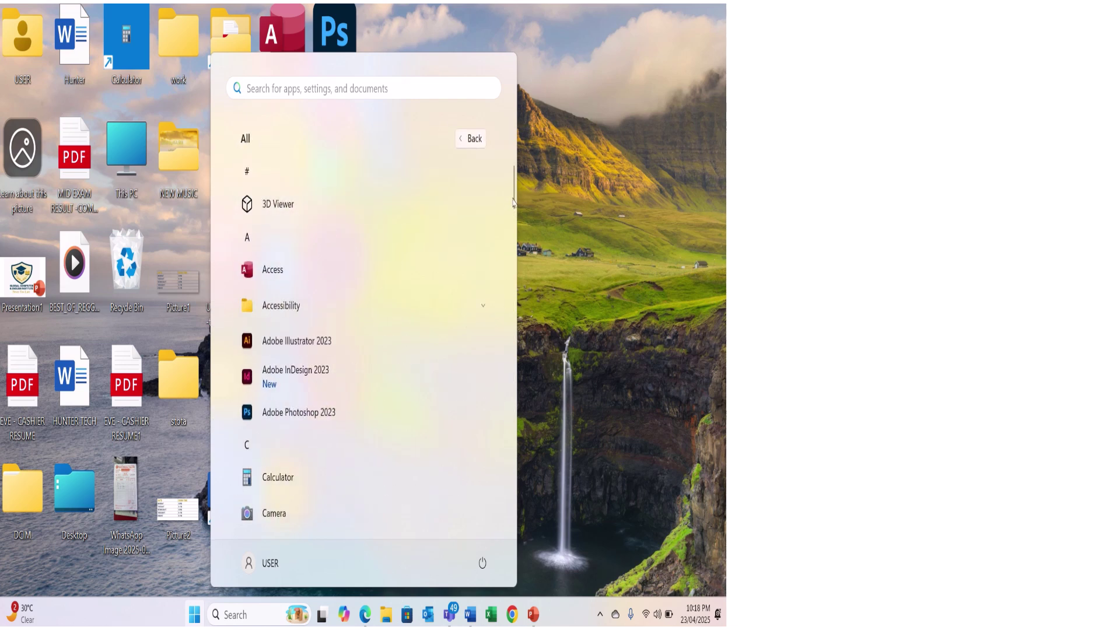
pyautogui.moveTo(513, 202); pyautogui.dragTo(479, 595)
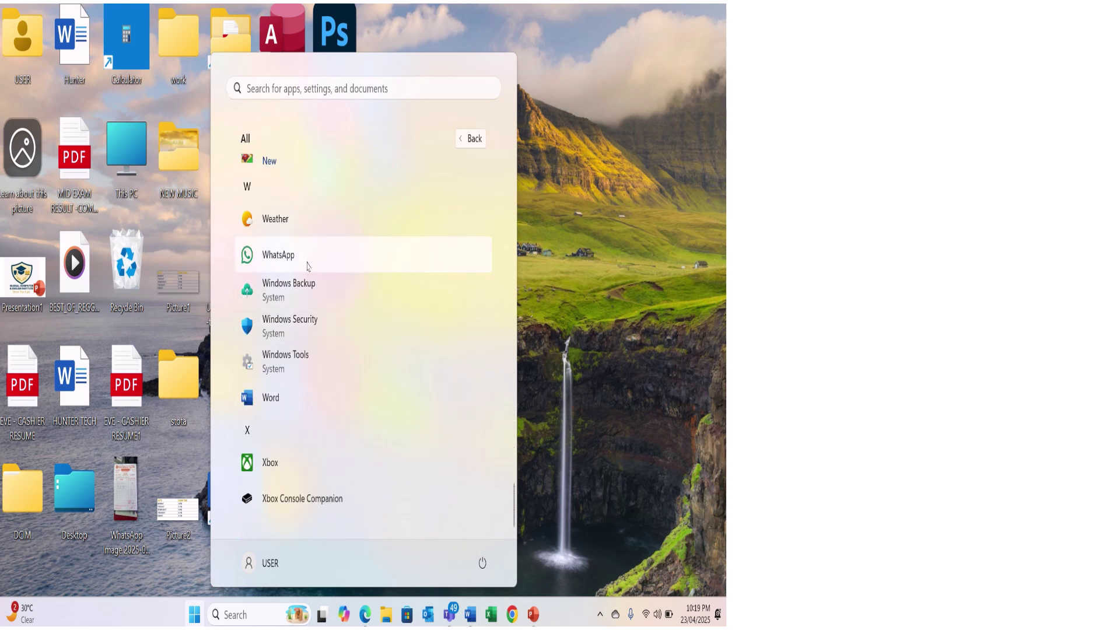
pyautogui.click(559, 344)
# Step: Search Windows for "whta" to find the WhatsApp app, then dismiss the search
pyautogui.click(236, 614)
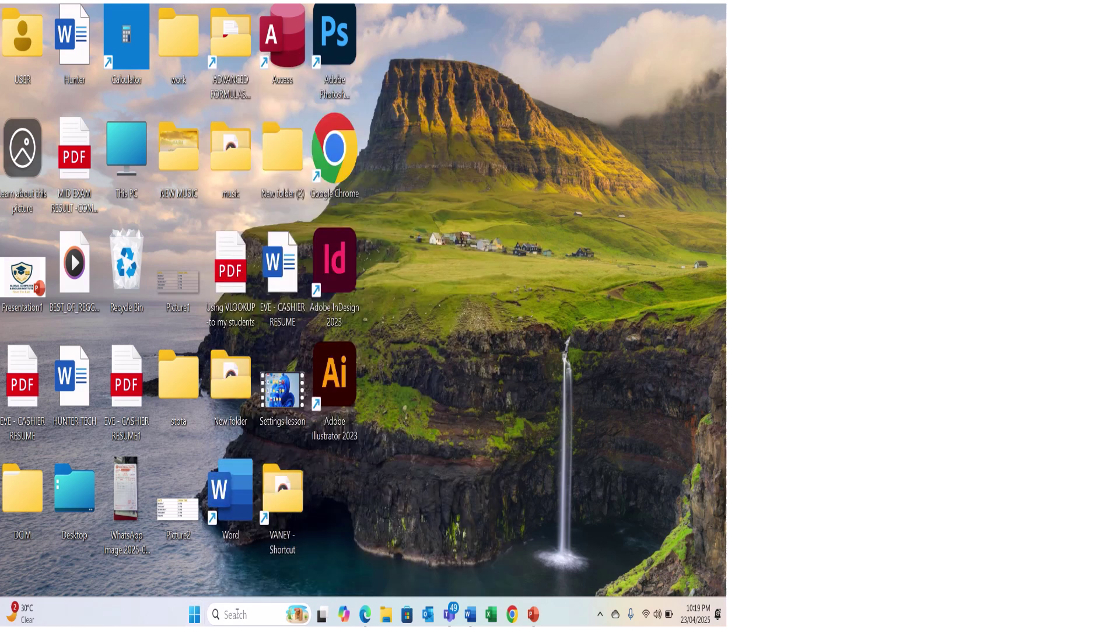
pyautogui.write('whta')
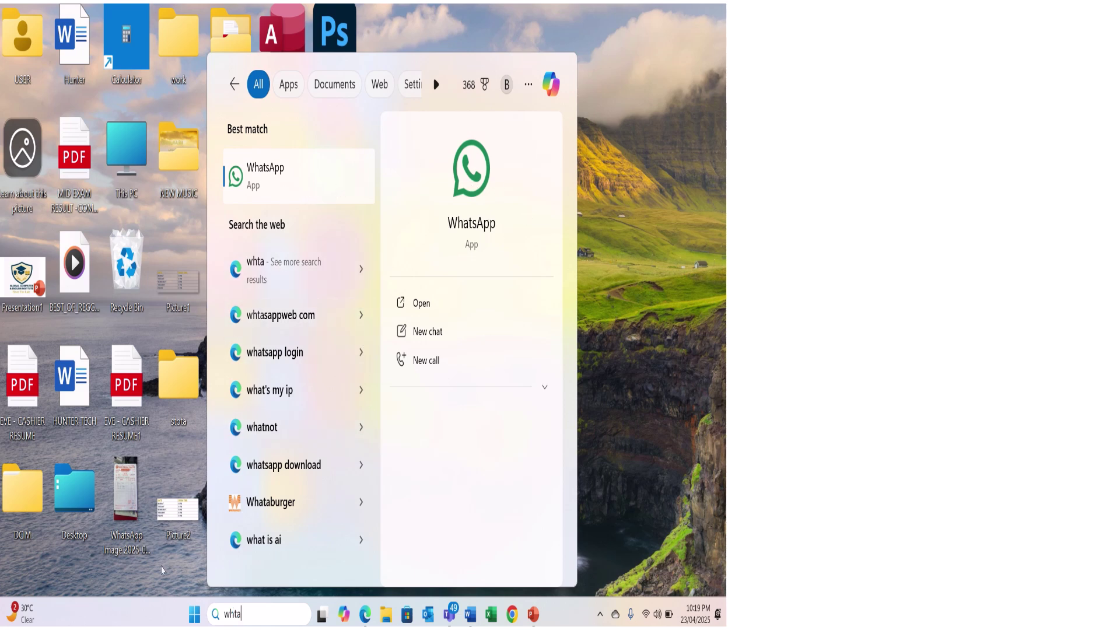
pyautogui.click(588, 389)
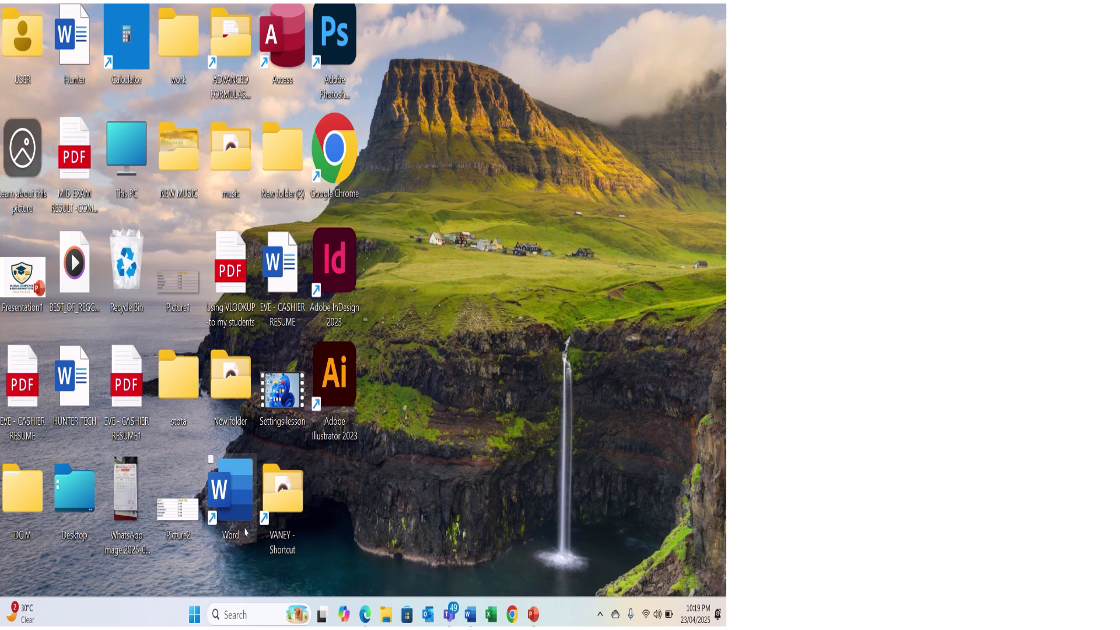
# Step: Create a WhatsApp shortcut on the desktop from the full list of installed apps
pyautogui.click(195, 614)
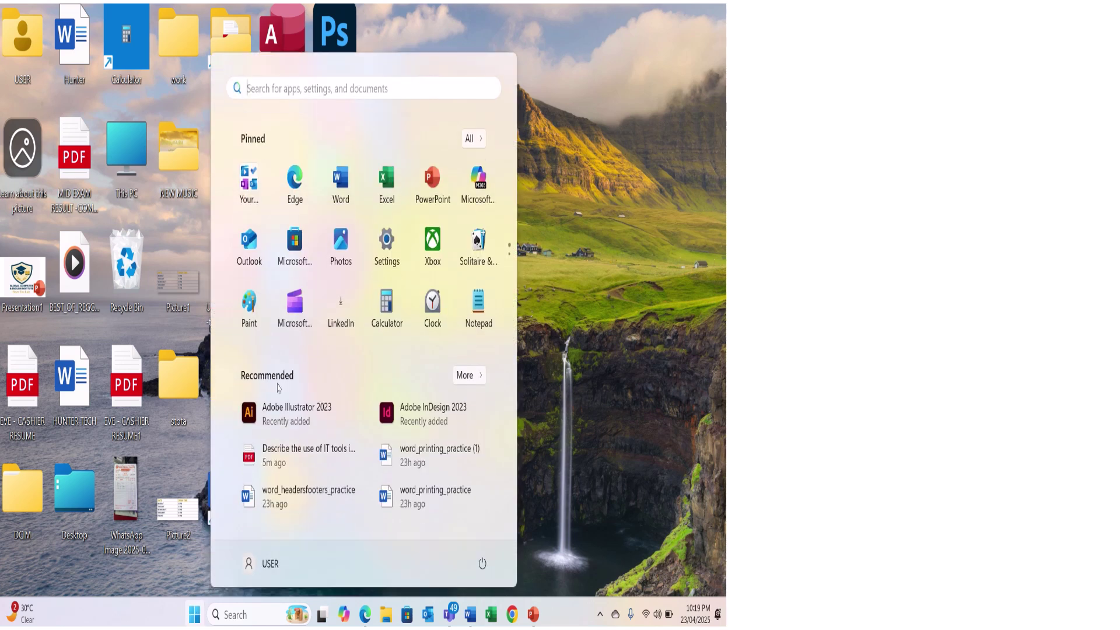
pyautogui.click(471, 140)
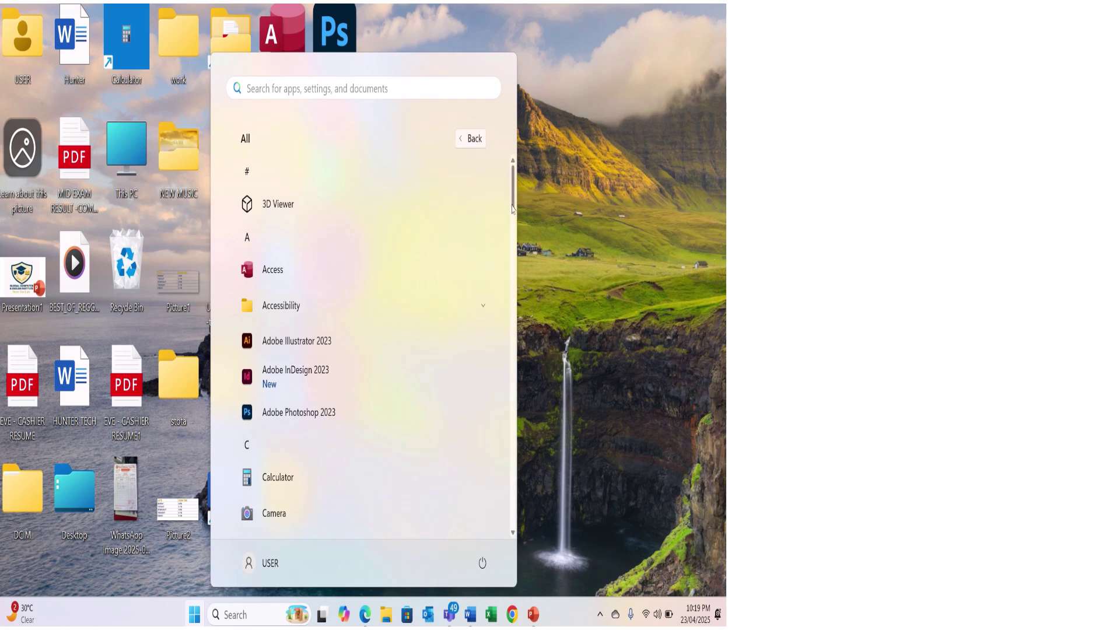
pyautogui.moveTo(513, 209); pyautogui.dragTo(463, 510)
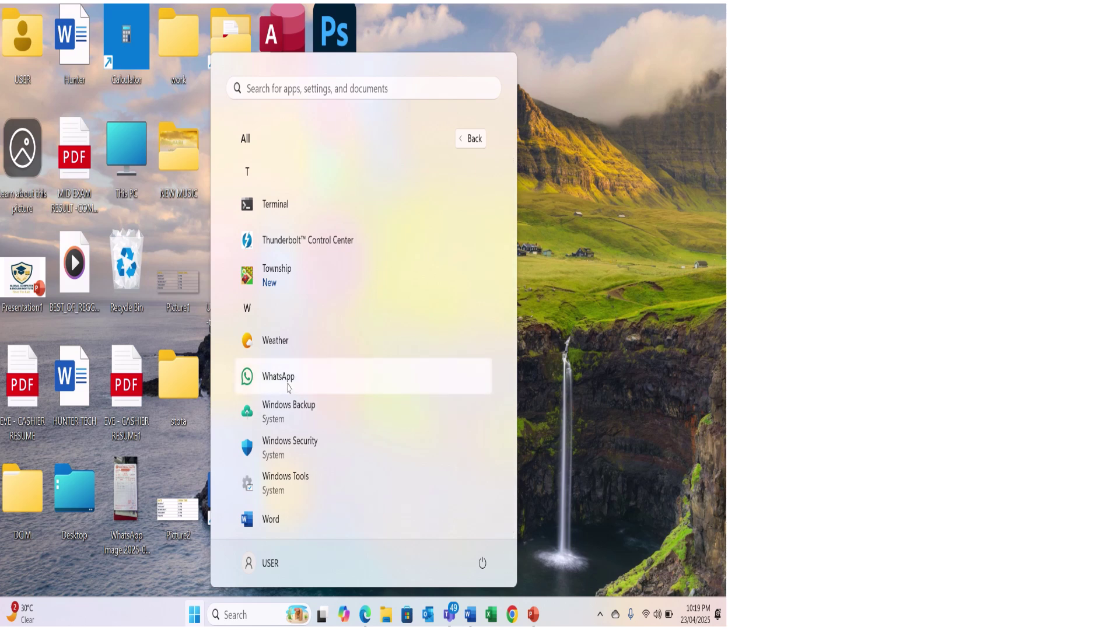
pyautogui.moveTo(288, 388); pyautogui.dragTo(598, 290)
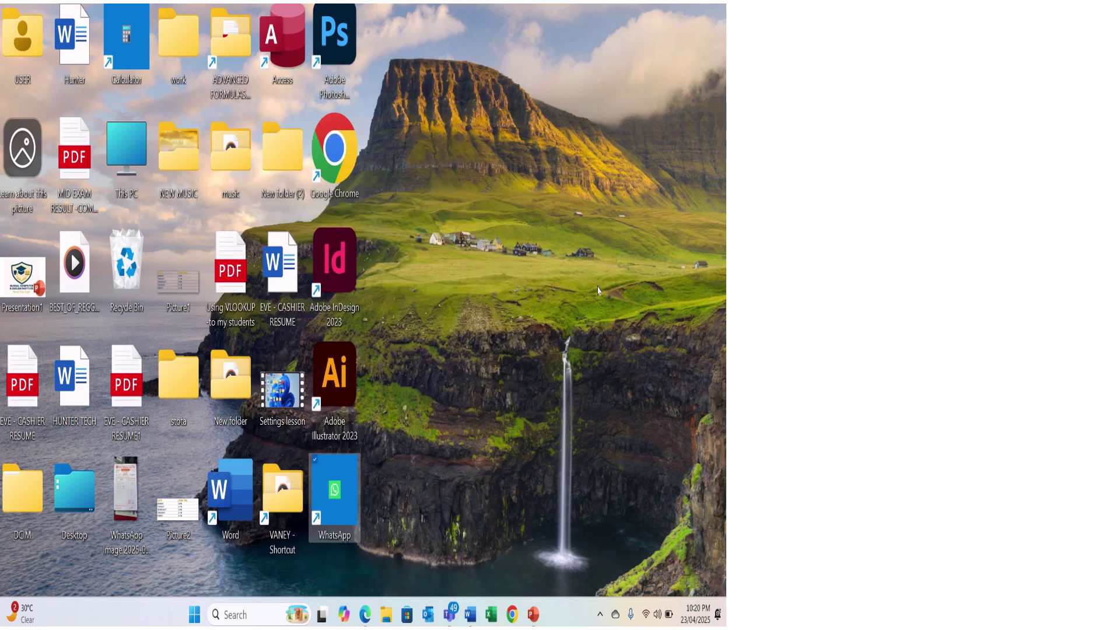
pyautogui.click(444, 390)
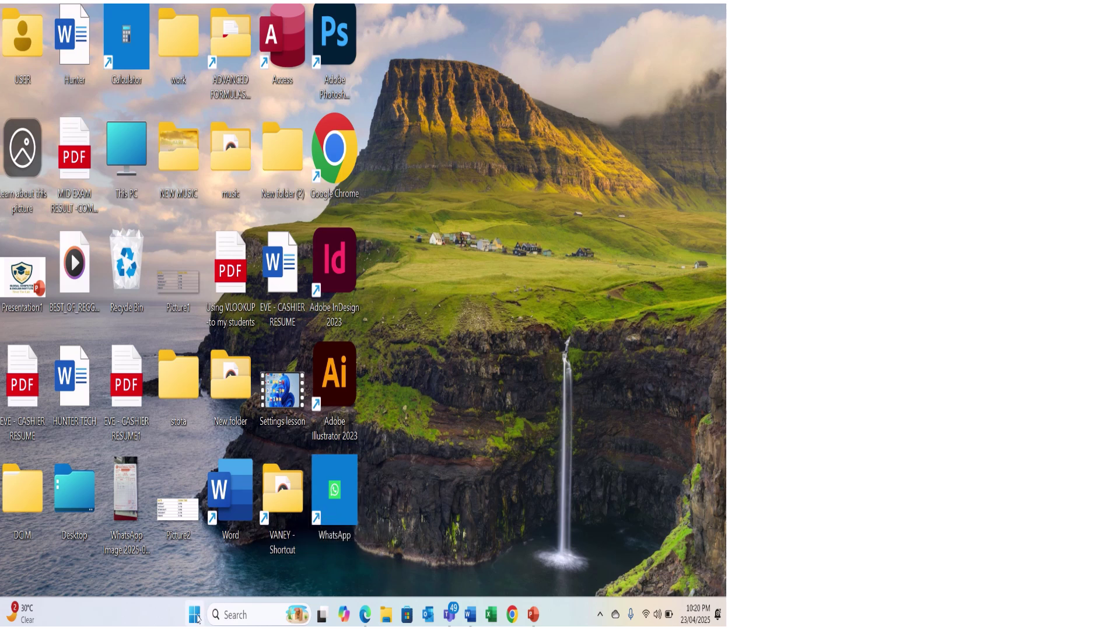
# Step: Open WhatsApp from its desktop shortcut, then close the app
pyautogui.click(337, 493)
pyautogui.rightClick(337, 493)
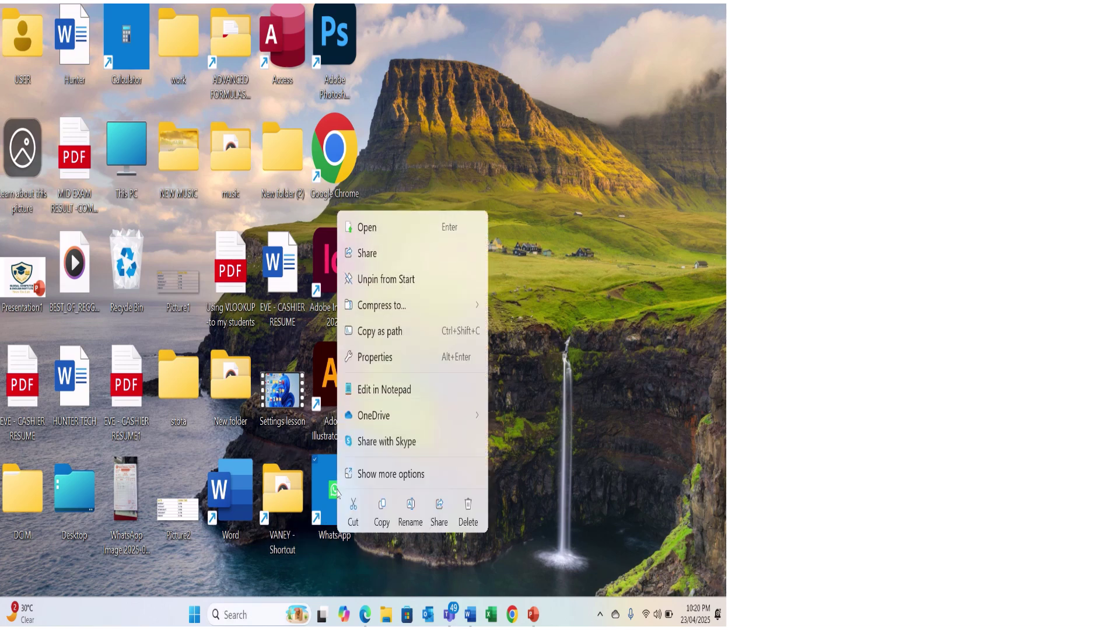
pyautogui.click(389, 239)
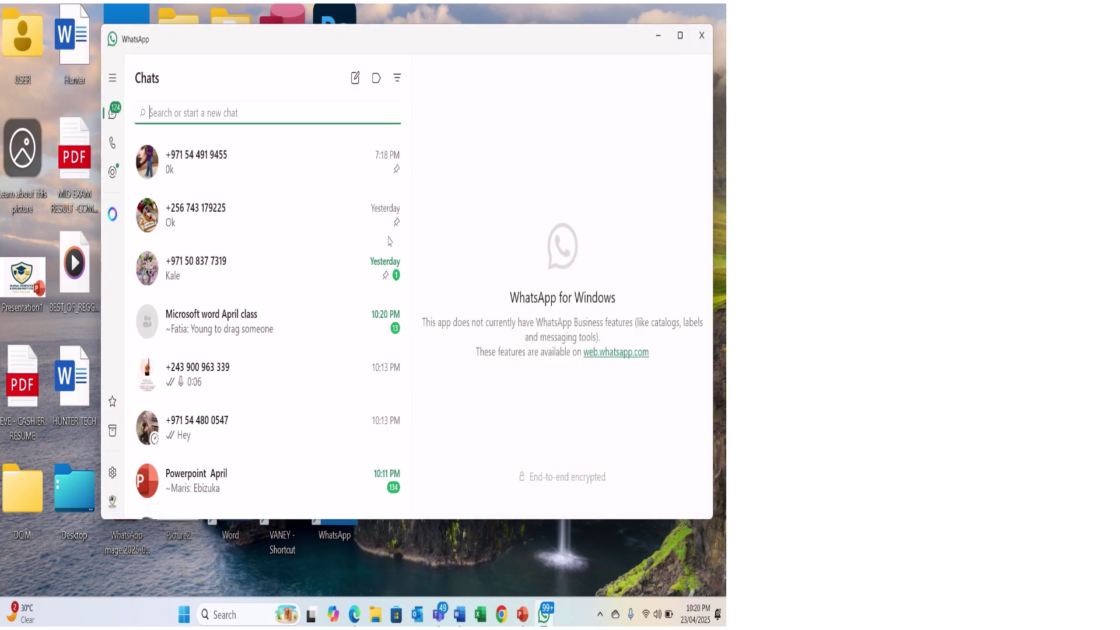
pyautogui.click(702, 36)
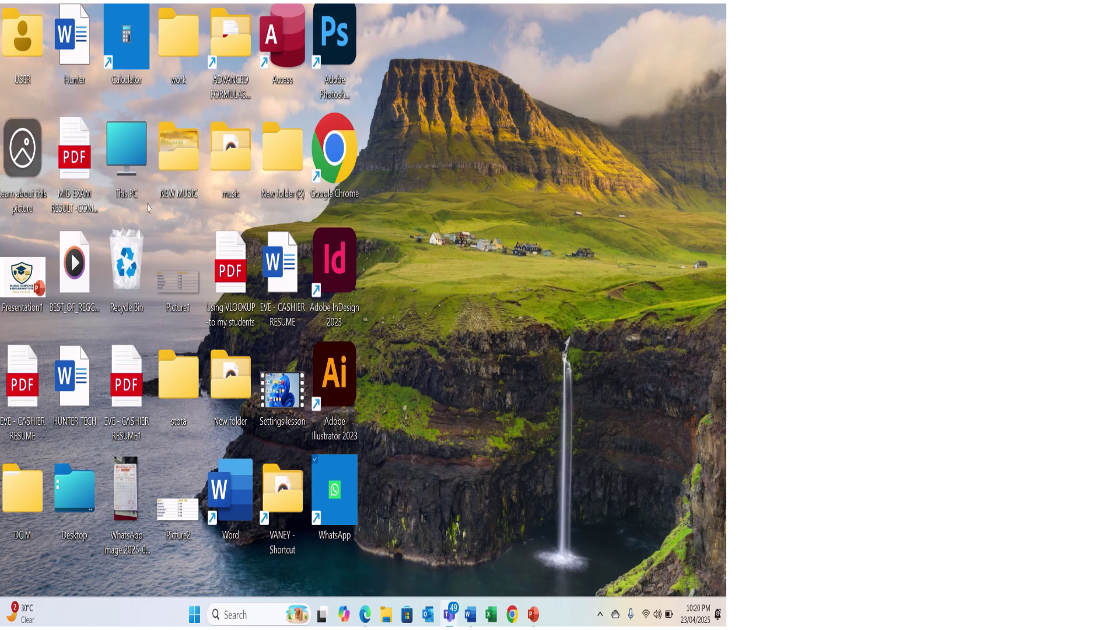
# Step: Open This PC from the desktop and go into Local Disk (C:)
pyautogui.click(119, 159)
pyautogui.rightClick(118, 159)
pyautogui.click(155, 216)
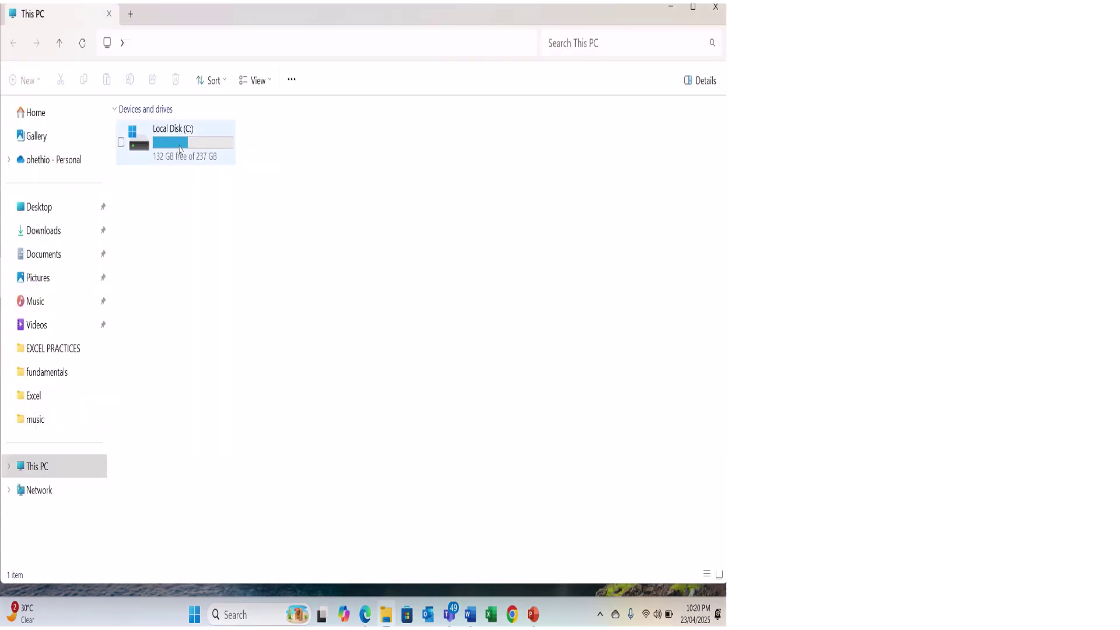
pyautogui.click(180, 147)
pyautogui.rightClick(179, 147)
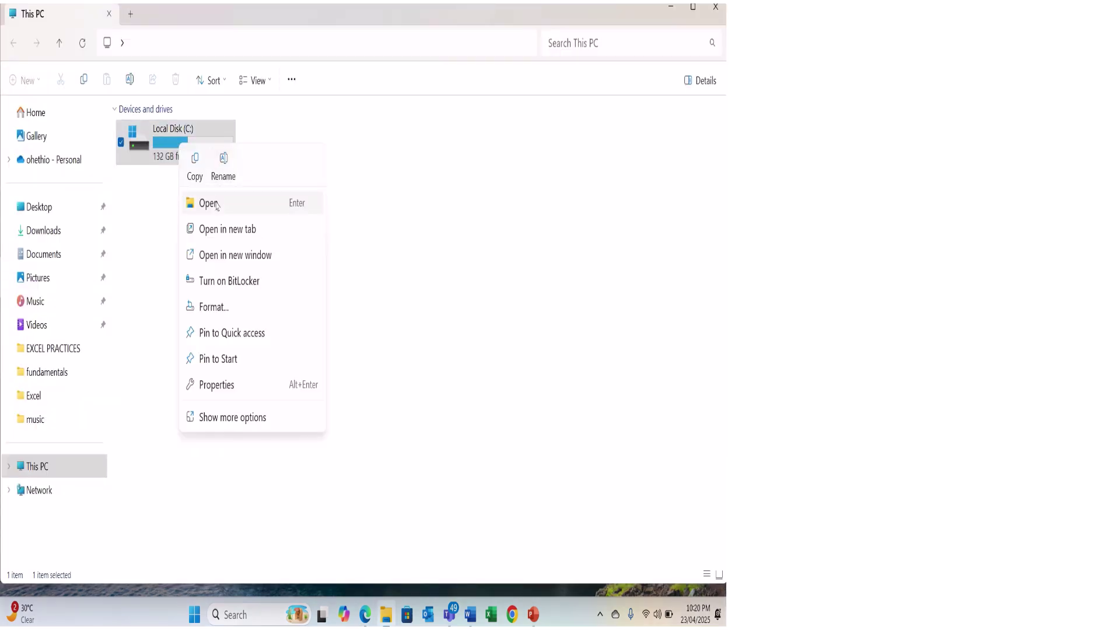
pyautogui.click(216, 205)
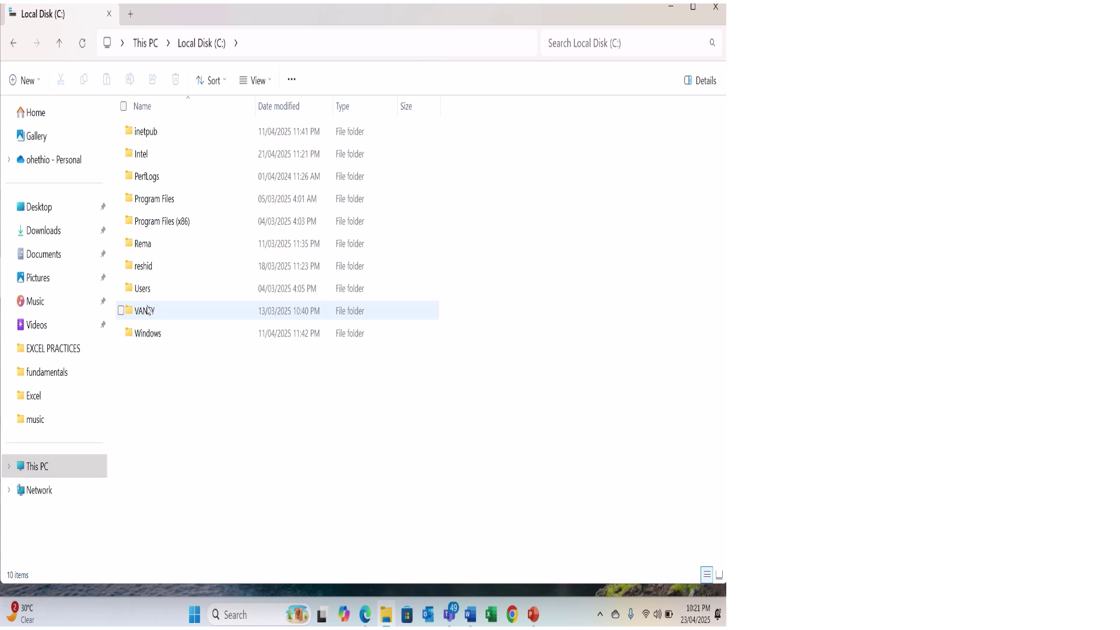
# Step: Send a shortcut of the VANEY folder on drive C: to the desktop and close File Explorer
pyautogui.moveTo(145, 315)
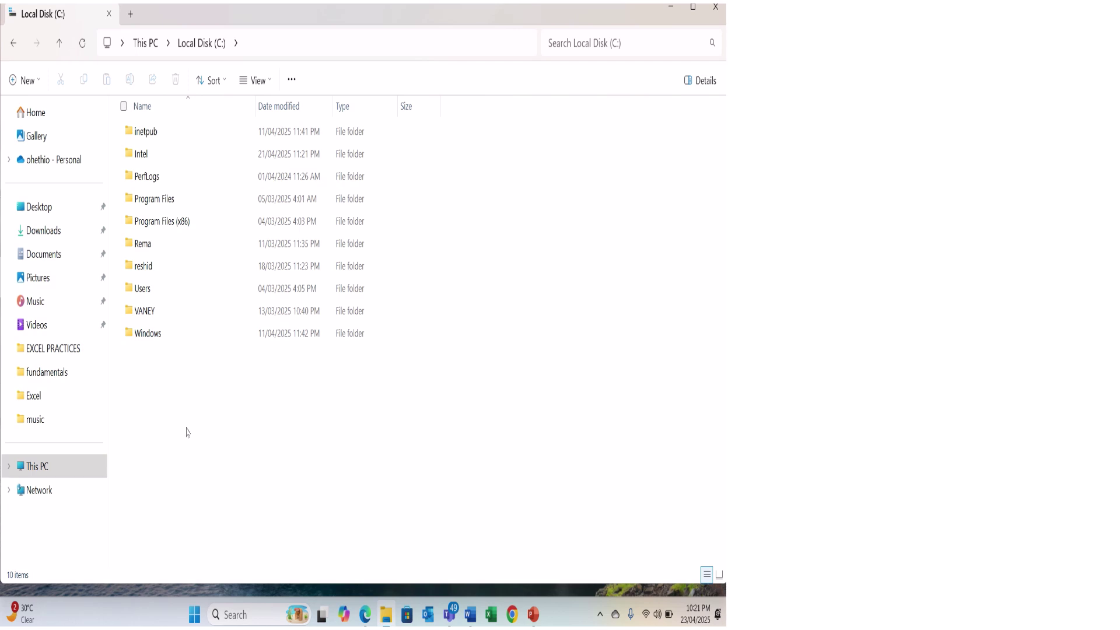
pyautogui.rightClick(140, 312)
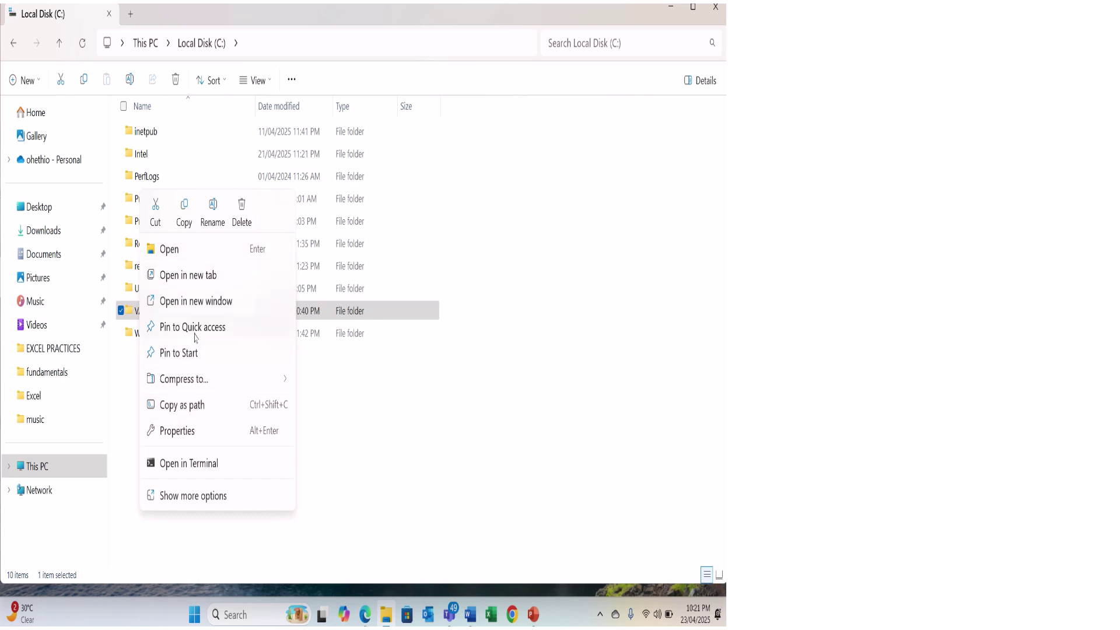
pyautogui.click(184, 496)
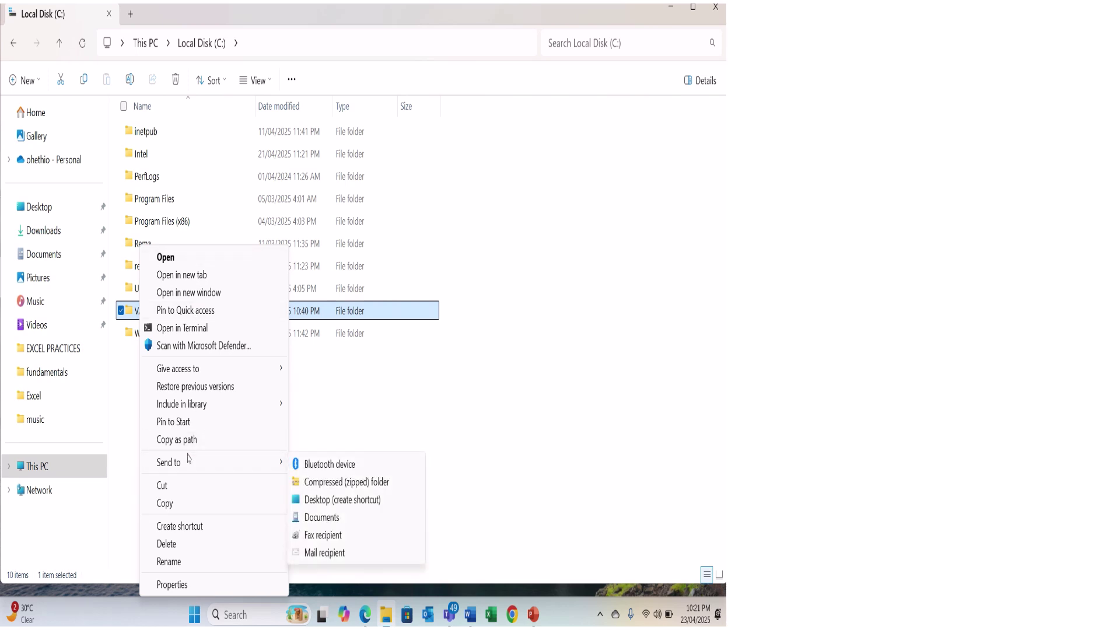
pyautogui.moveTo(173, 468)
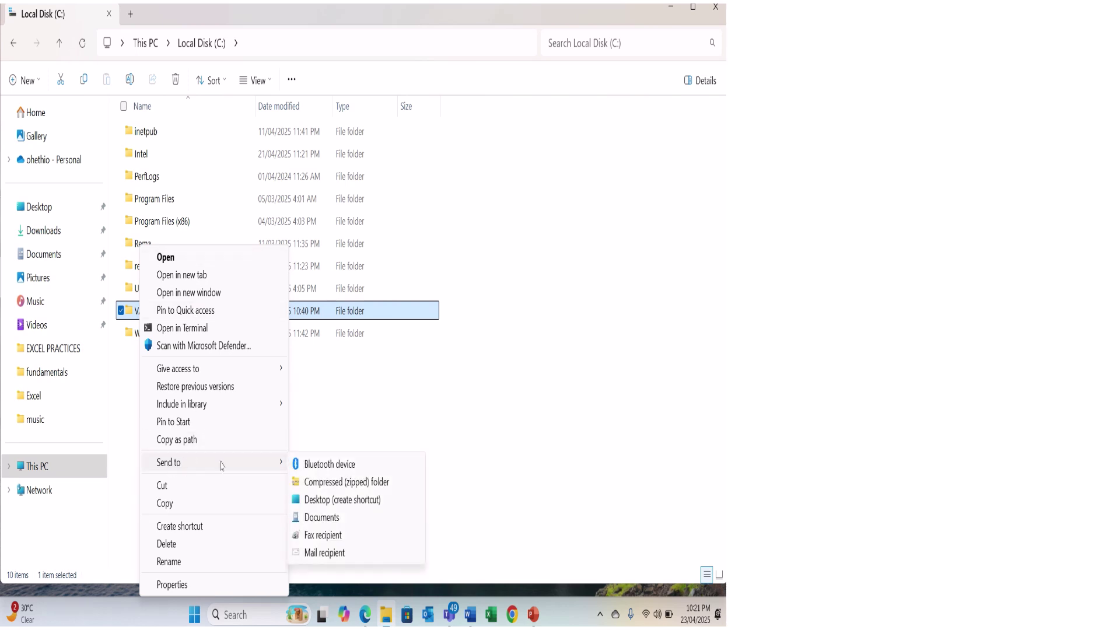
pyautogui.click(346, 500)
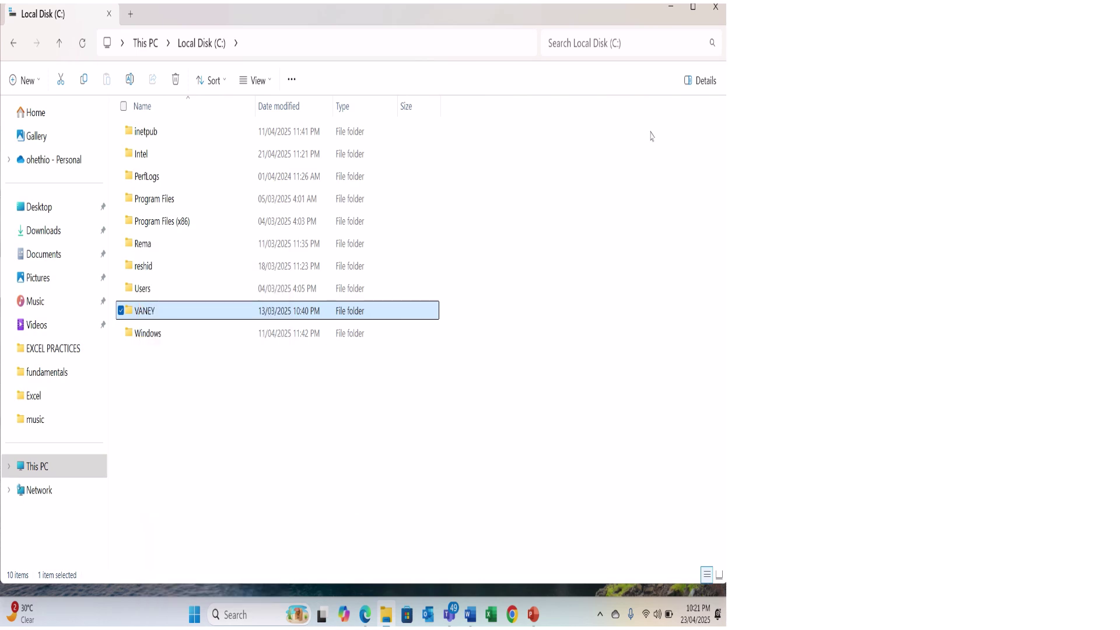
pyautogui.click(714, 9)
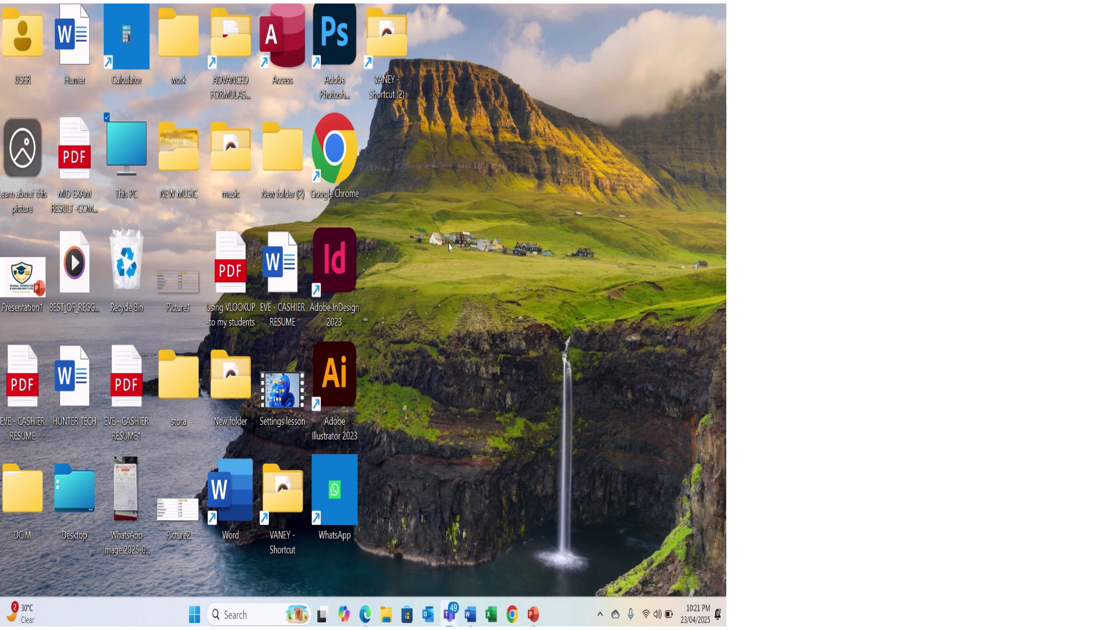
# Step: Open the new VANEY - Shortcut (2) on the desktop to check its contents, then close the folder window
pyautogui.rightClick(389, 79)
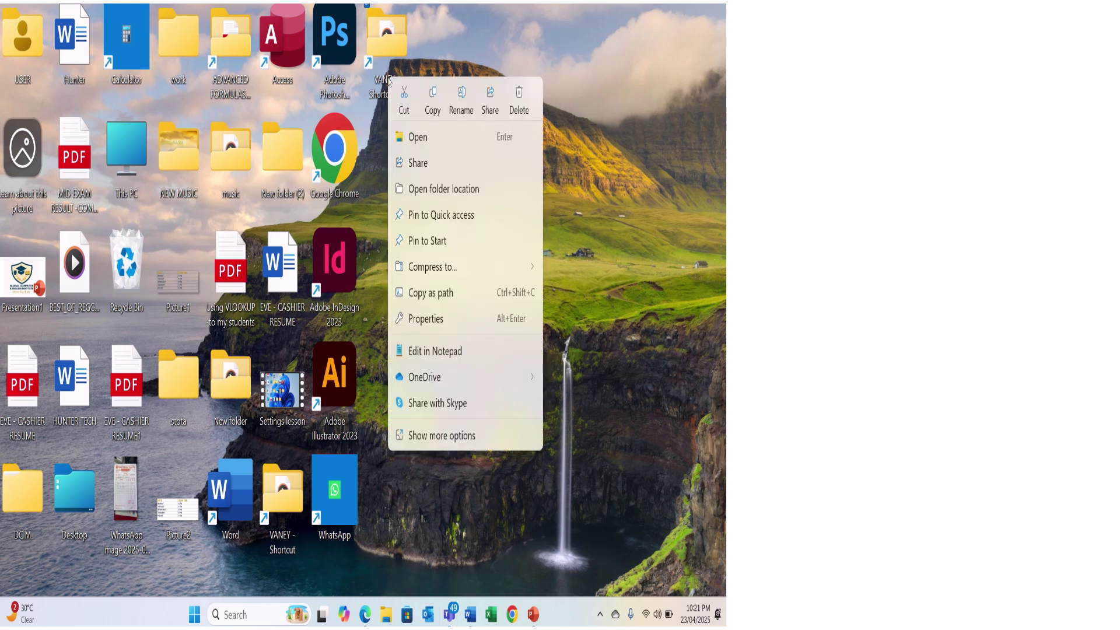
pyautogui.click(423, 137)
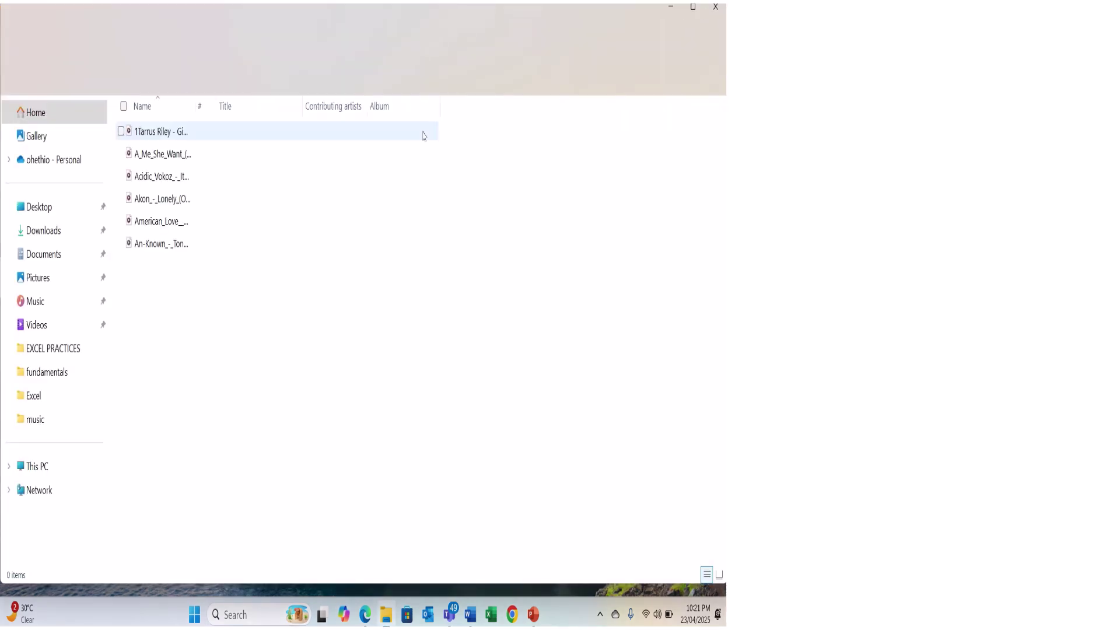
pyautogui.click(716, 11)
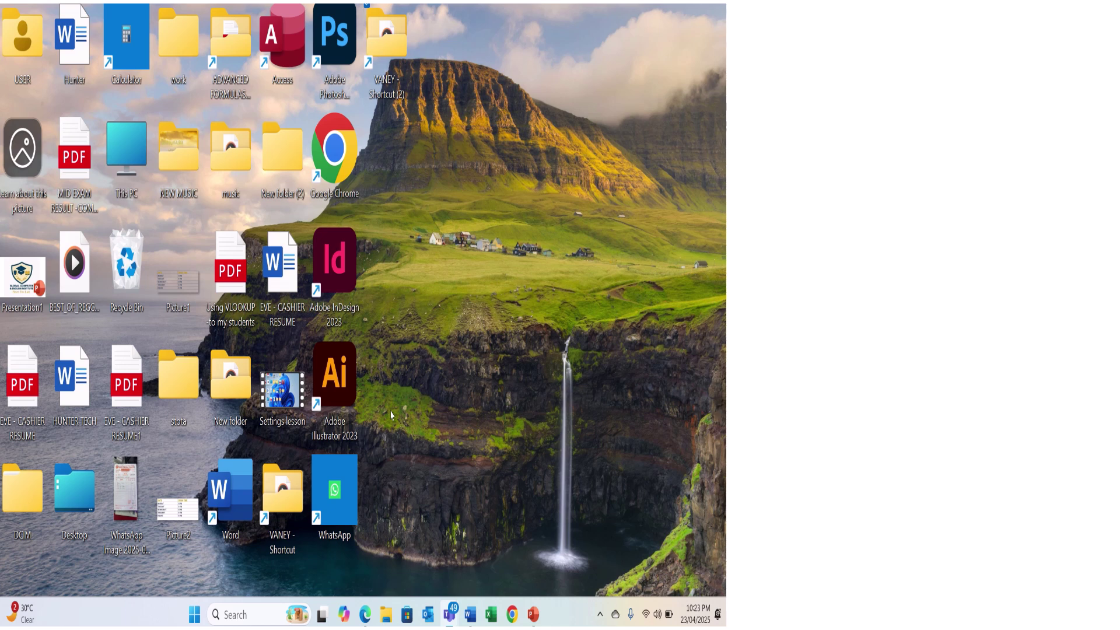
# Step: Open the BEST_OF_REGGAE audio file from the desktop in its default player, then close the player
pyautogui.rightClick(76, 273)
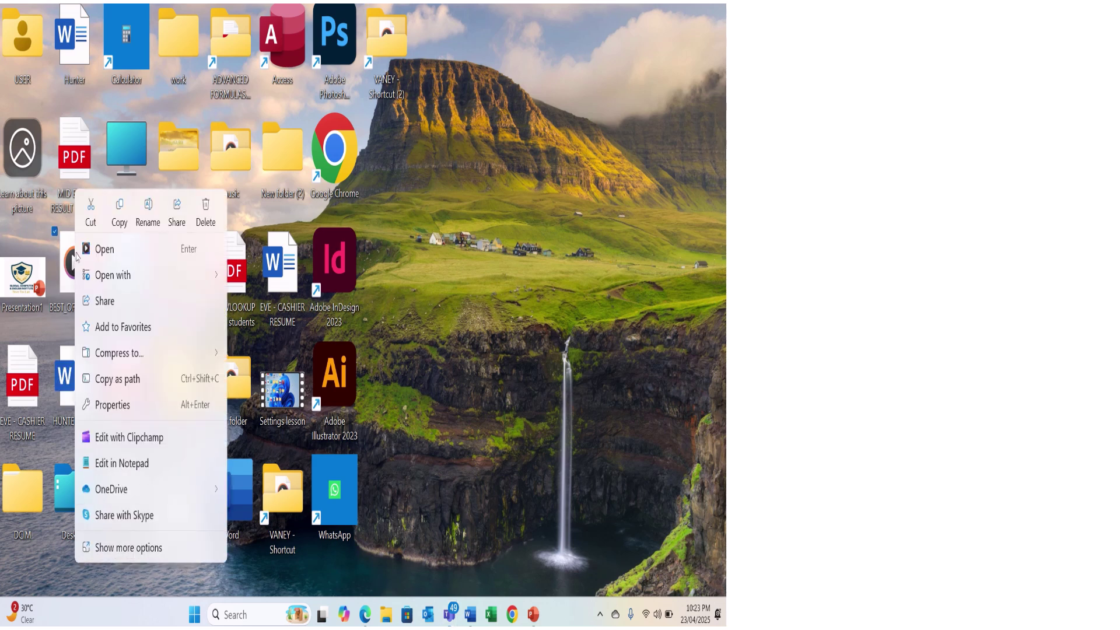
pyautogui.click(107, 248)
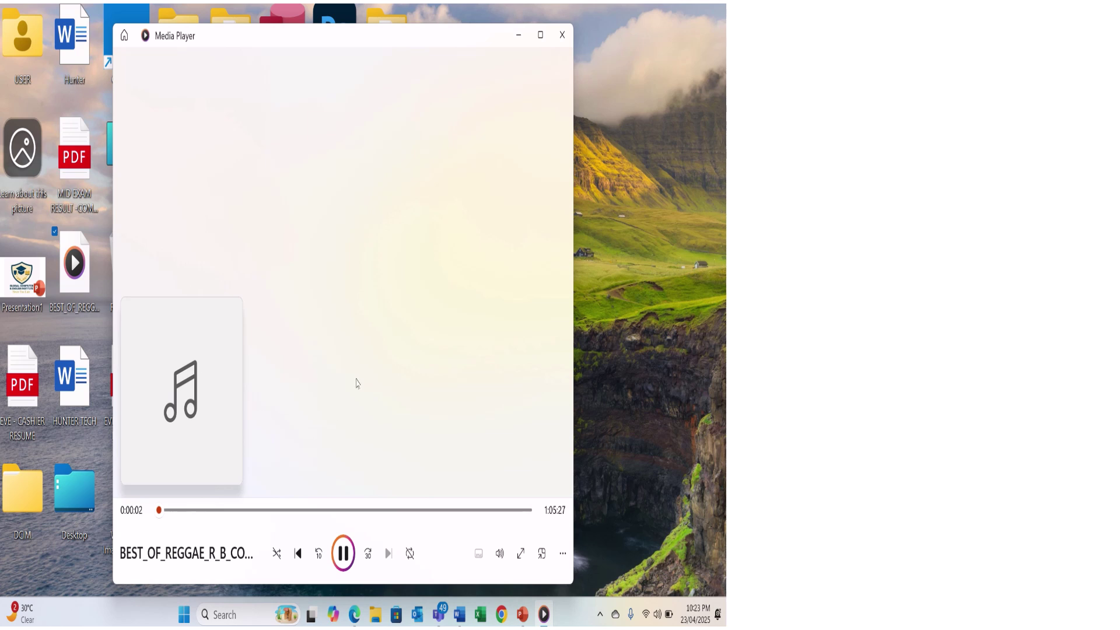
pyautogui.click(562, 49)
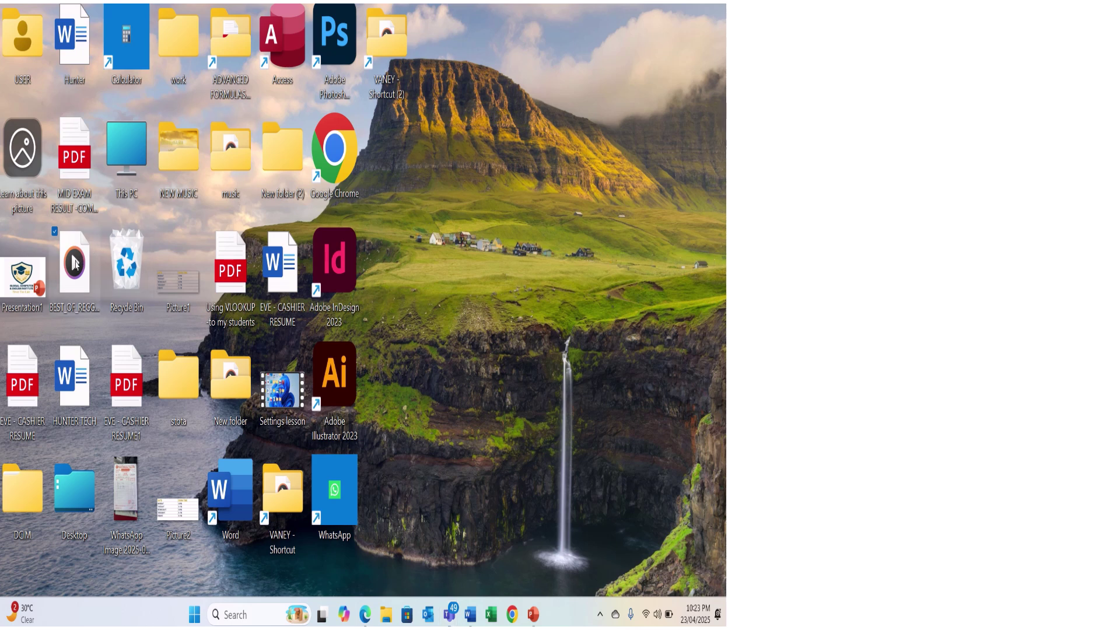
# Step: Examine which apps are offered for opening the BEST_OF_REGGAE audio file, without choosing one
pyautogui.rightClick(75, 263)
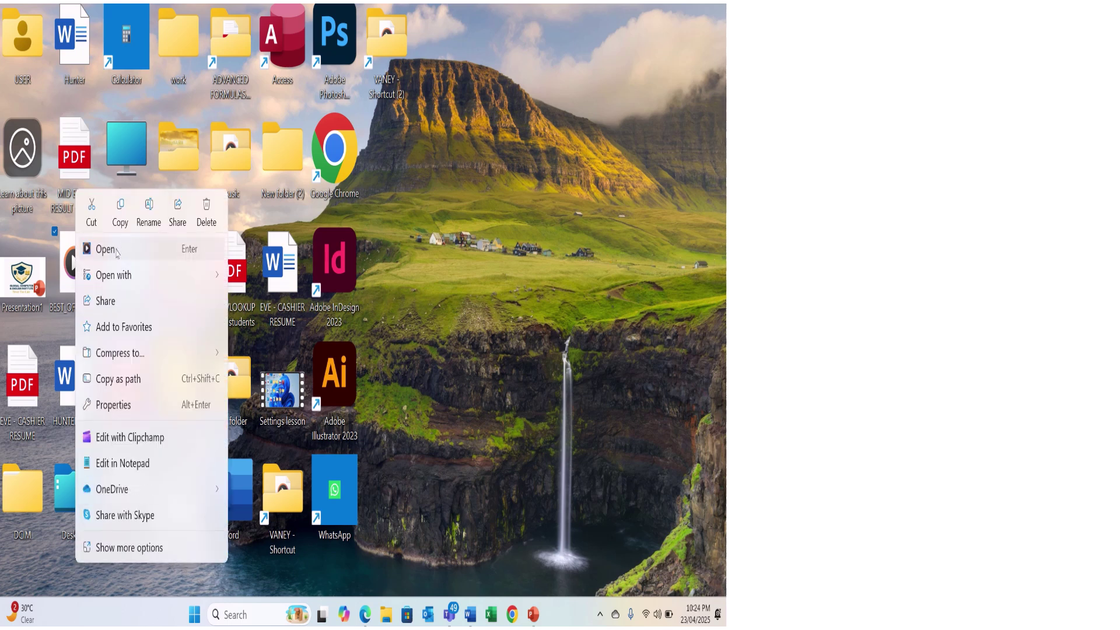
pyautogui.moveTo(117, 280)
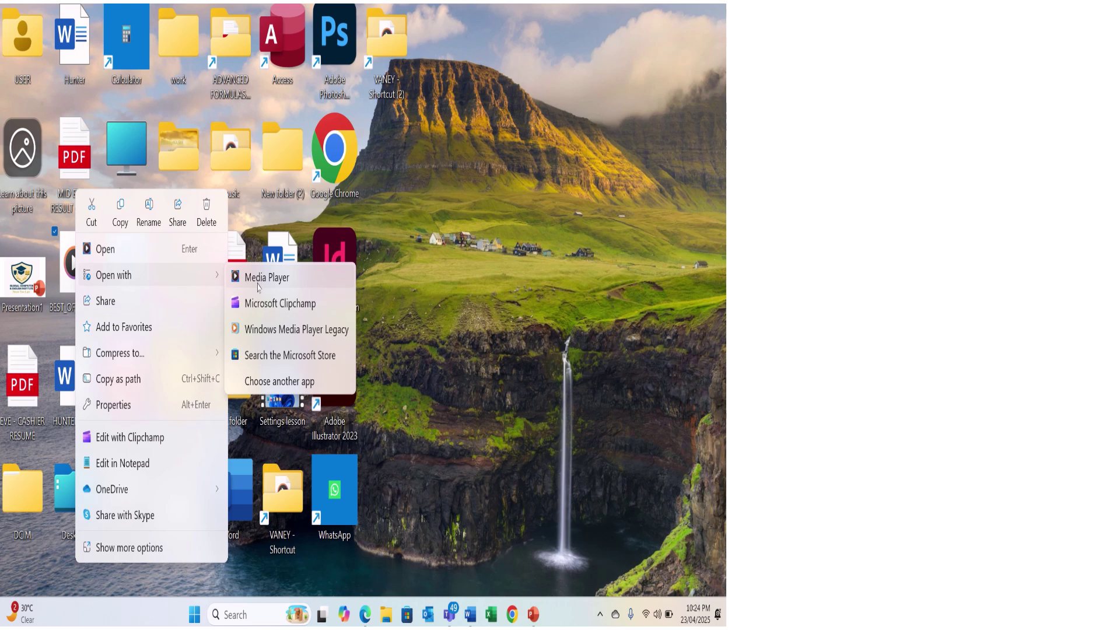
pyautogui.click(442, 262)
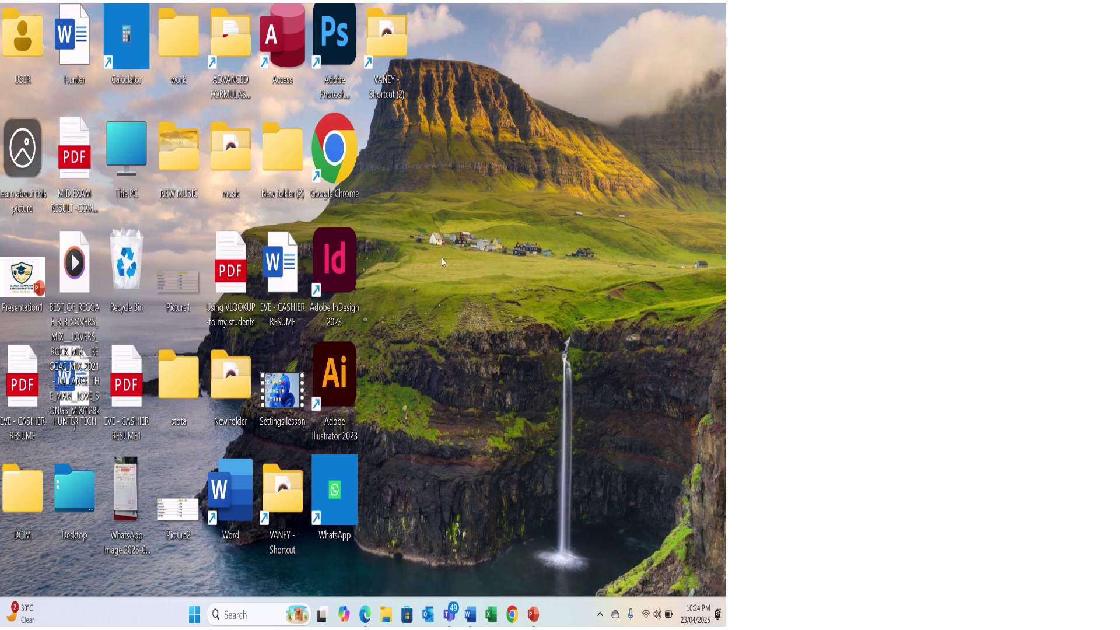
# Step: Examine which apps are offered for opening the CASHIER RESUME Word document, without choosing one
pyautogui.rightClick(287, 269)
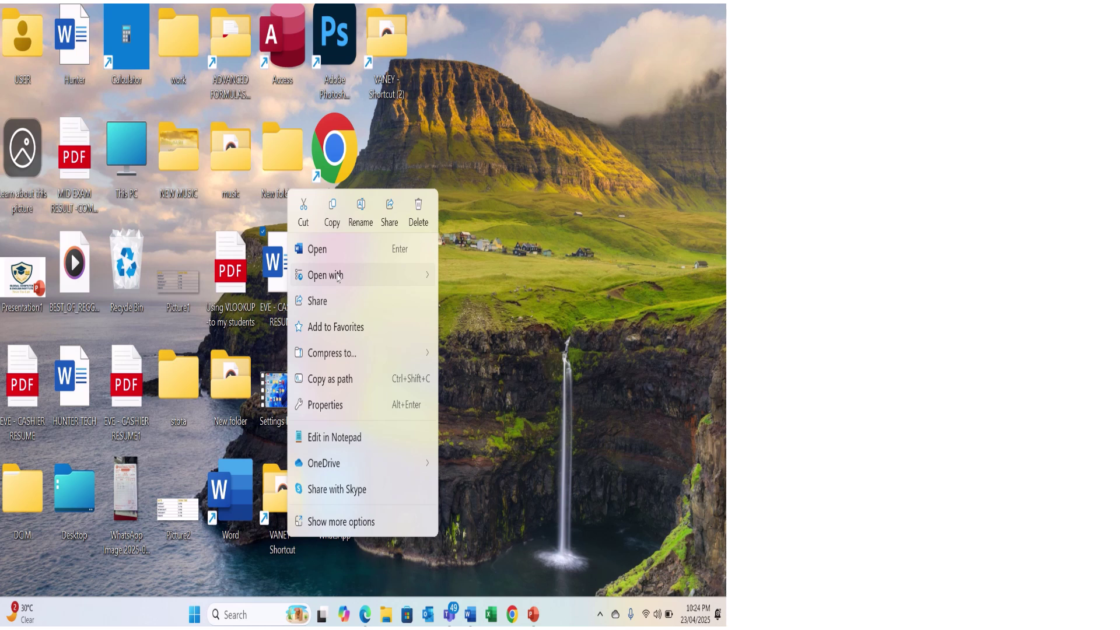
pyautogui.moveTo(337, 275)
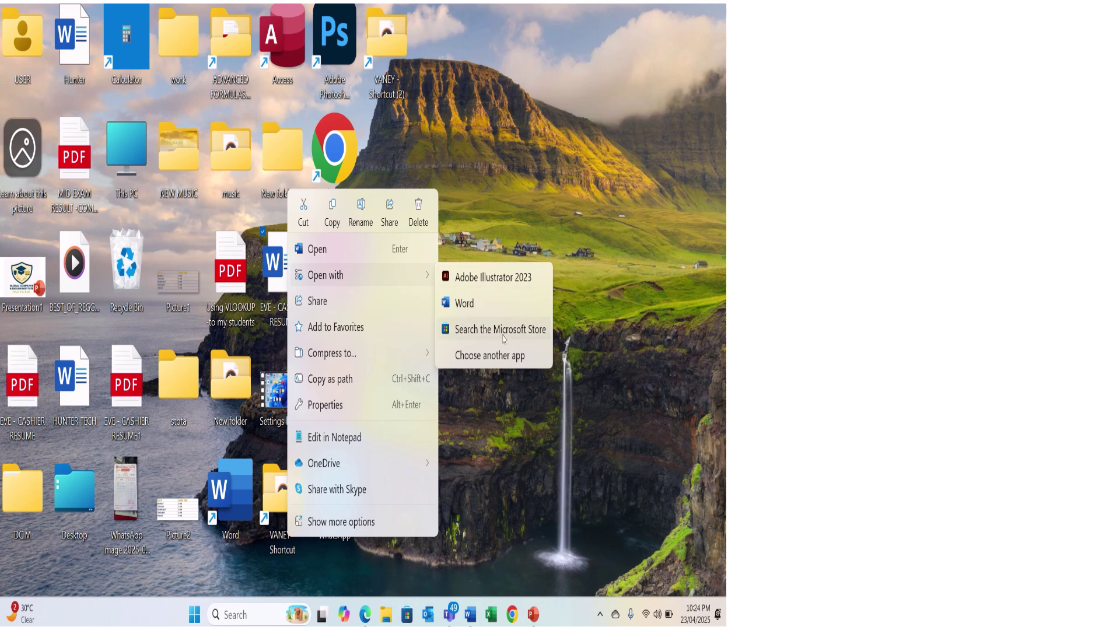
pyautogui.click(651, 347)
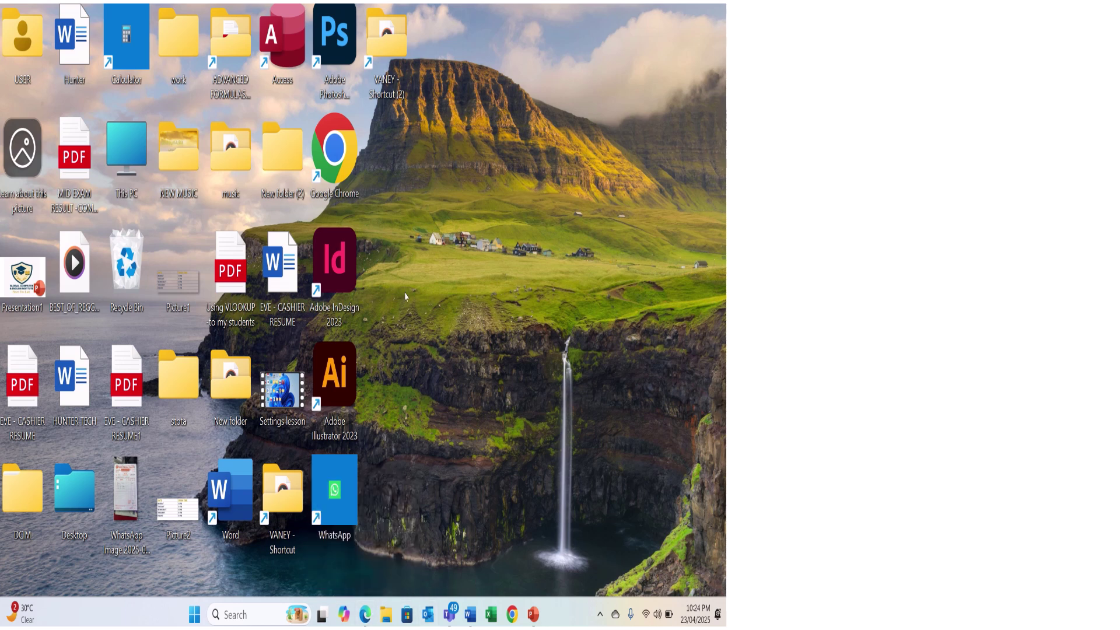
pyautogui.moveTo(513, 5)
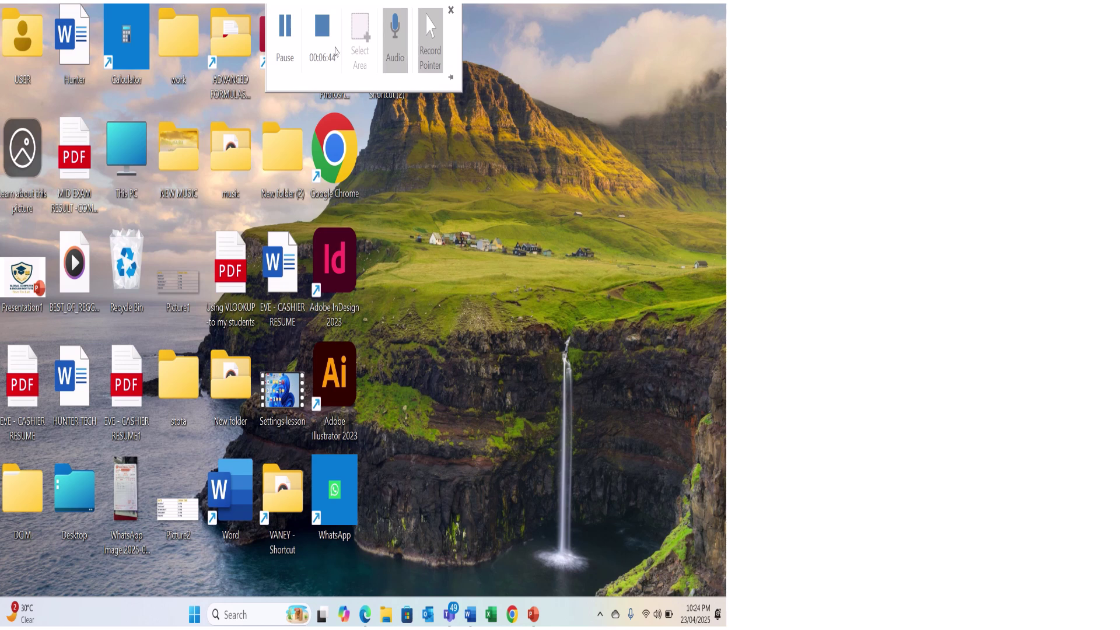
pyautogui.click(293, 40)
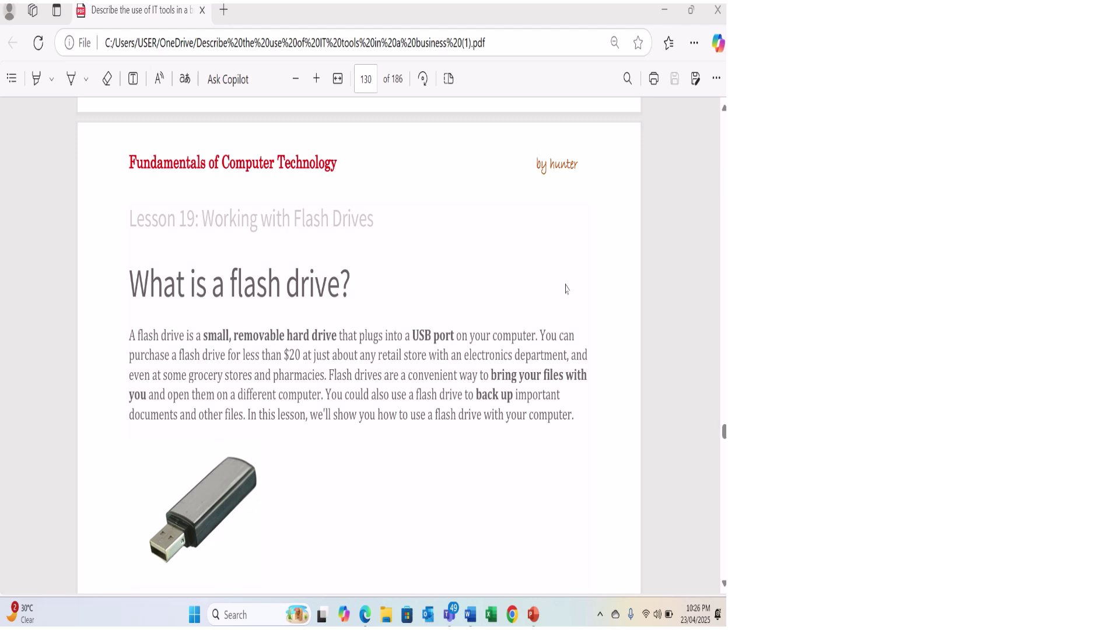
# Step: Enlarge the Lesson 19 page of the PDF and read the section explaining what a flash drive is
pyautogui.click(317, 79)
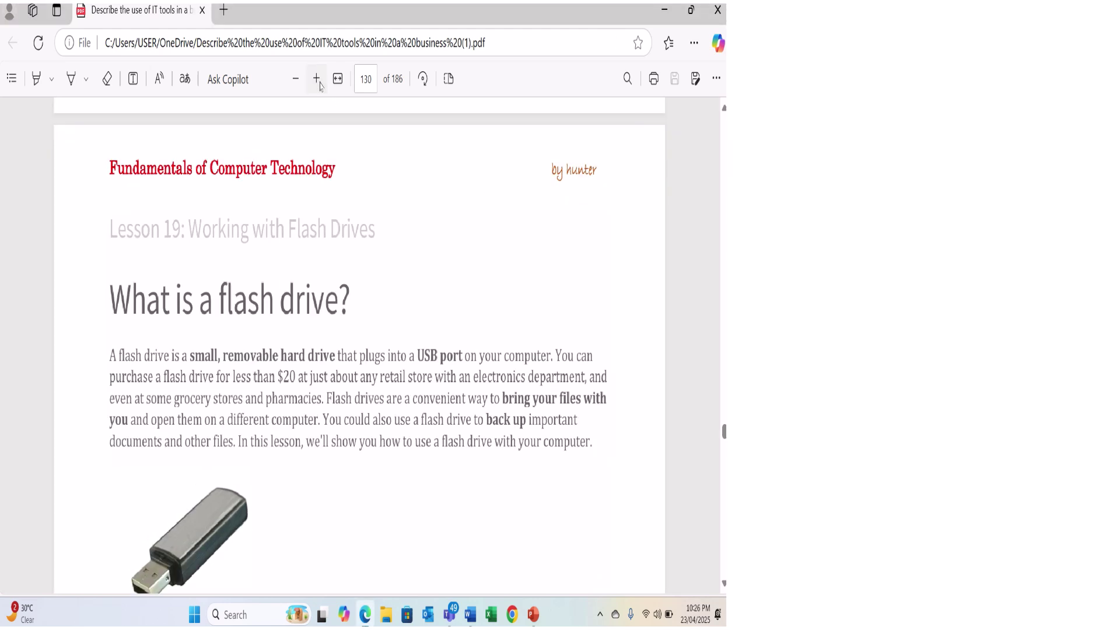
pyautogui.click(317, 79)
pyautogui.scroll(-2, 328, 372)
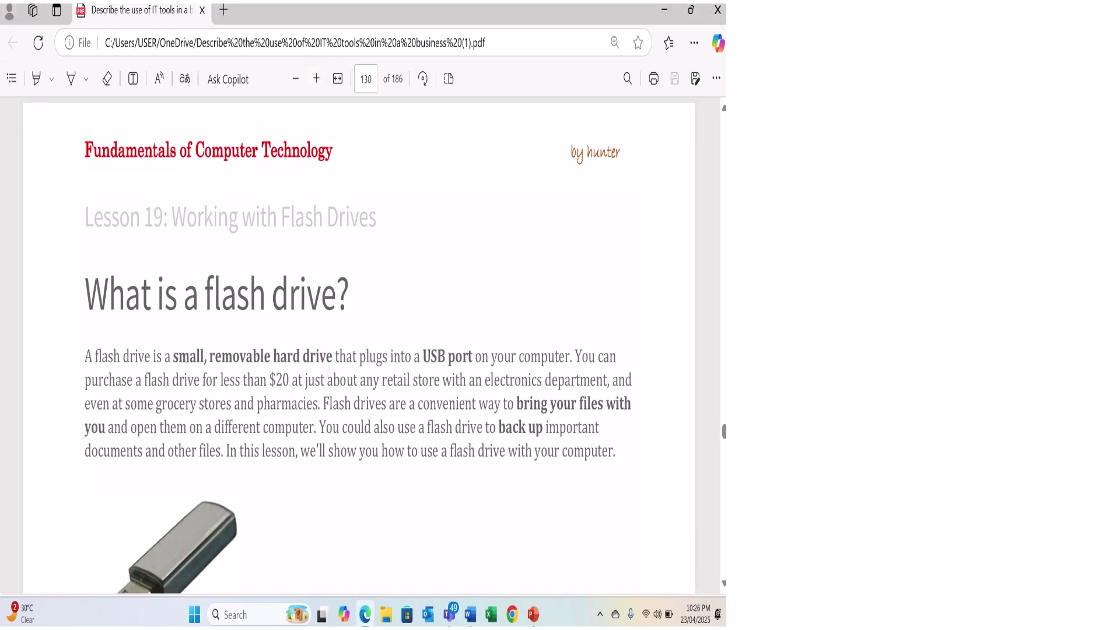
pyautogui.scroll(-1, 328, 372)
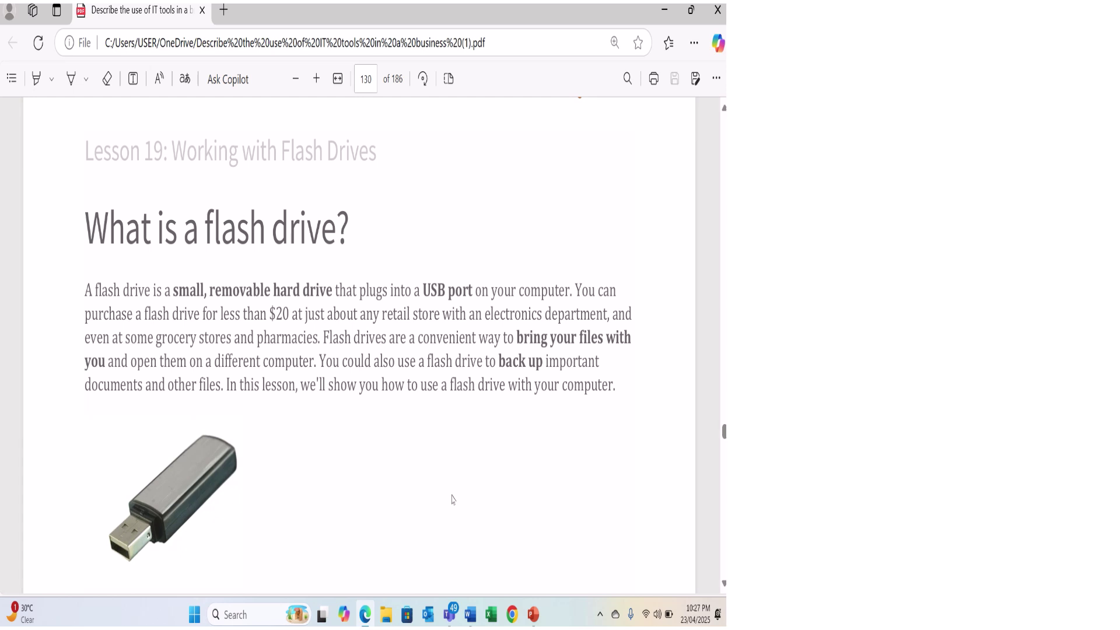
# Step: Switch to Chrome and search Google for "card reader usb"
pyautogui.click(517, 621)
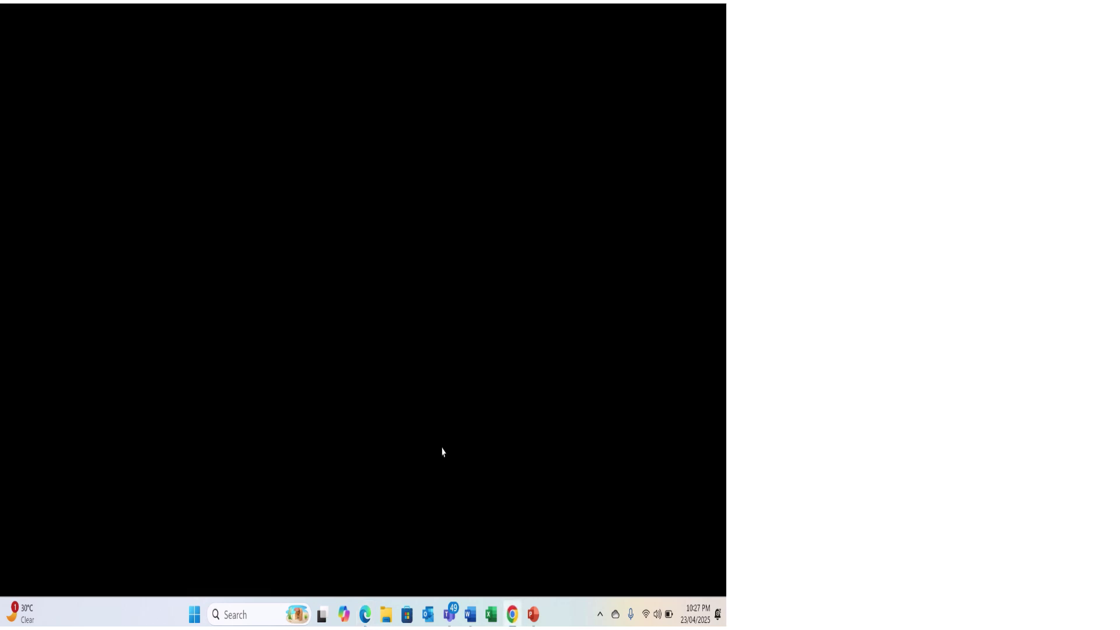
pyautogui.click(288, 357)
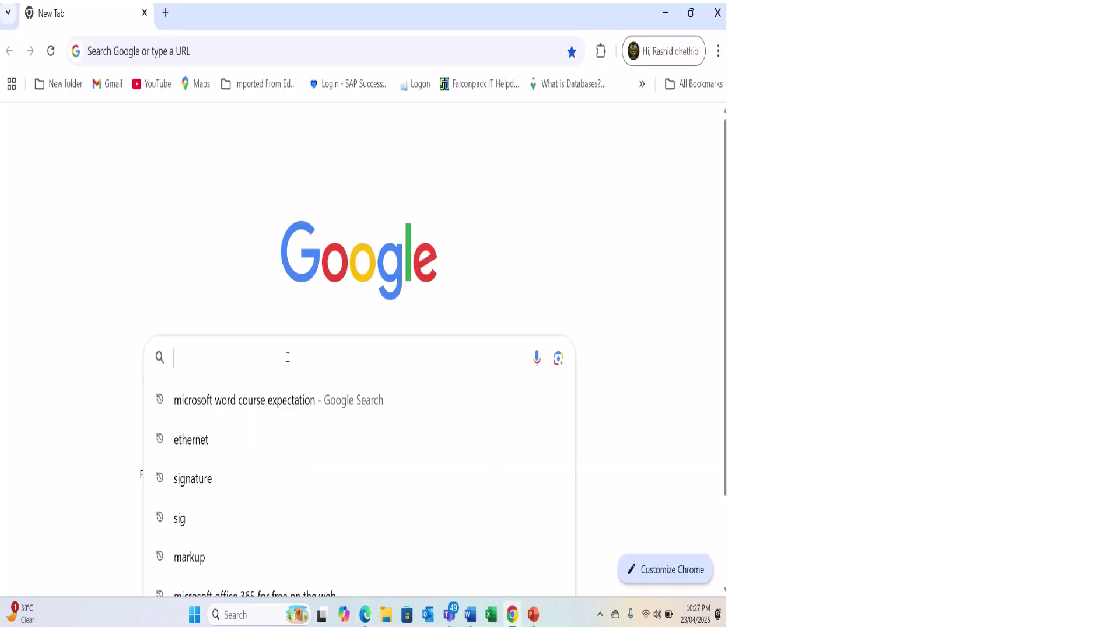
pyautogui.write('card')
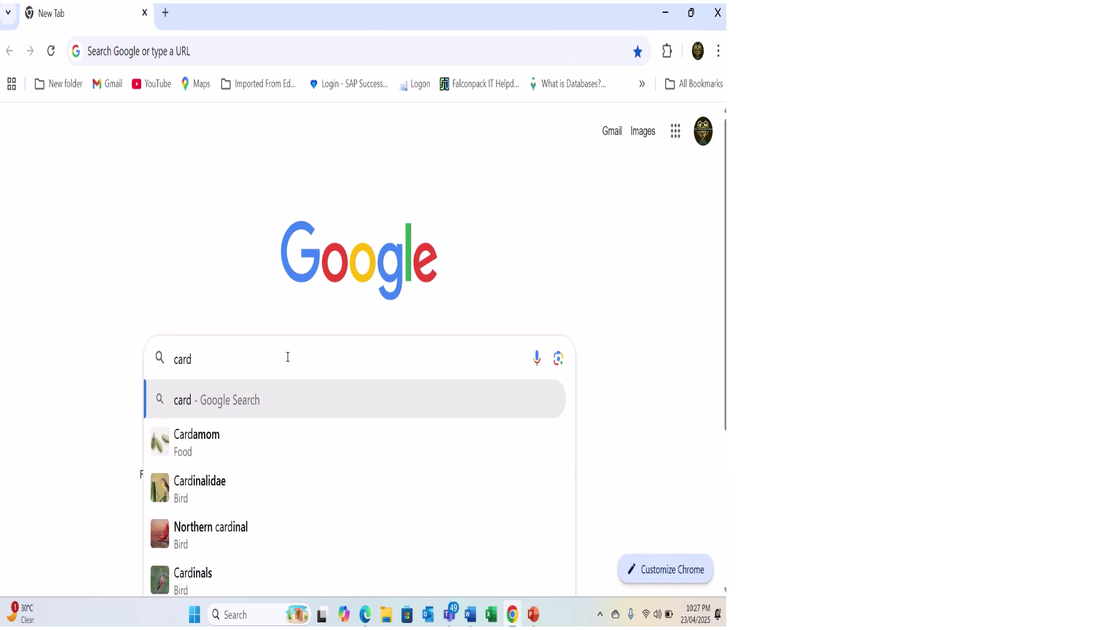
pyautogui.write(' reader')
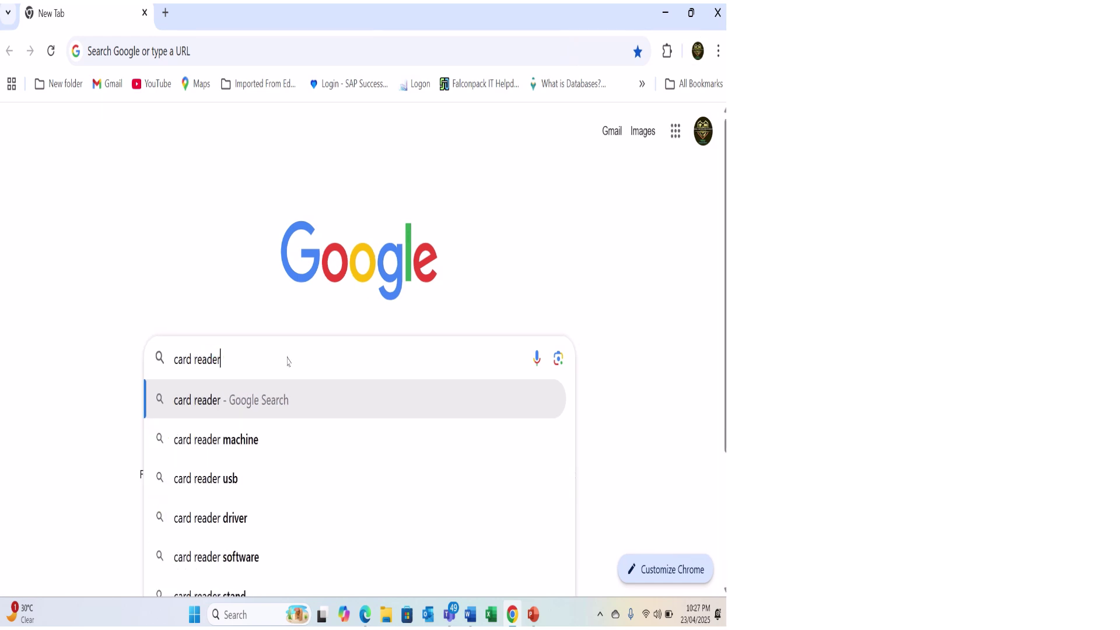
pyautogui.click(250, 477)
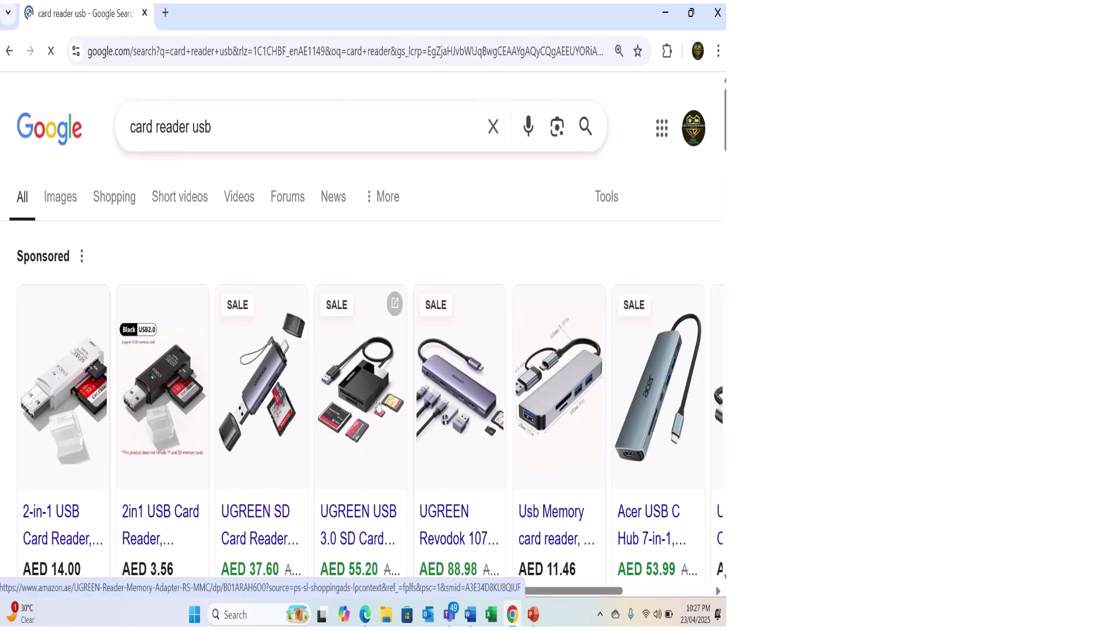
# Step: Browse the image results for USB card readers, then minimize the browser window
pyautogui.moveTo(280, 390)
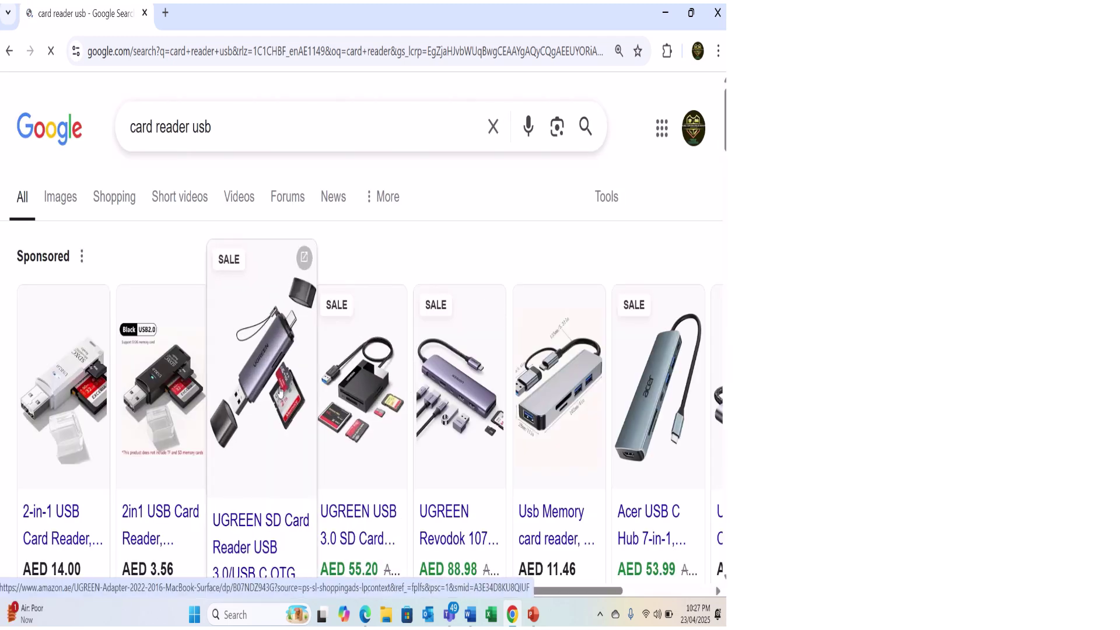
pyautogui.click(66, 208)
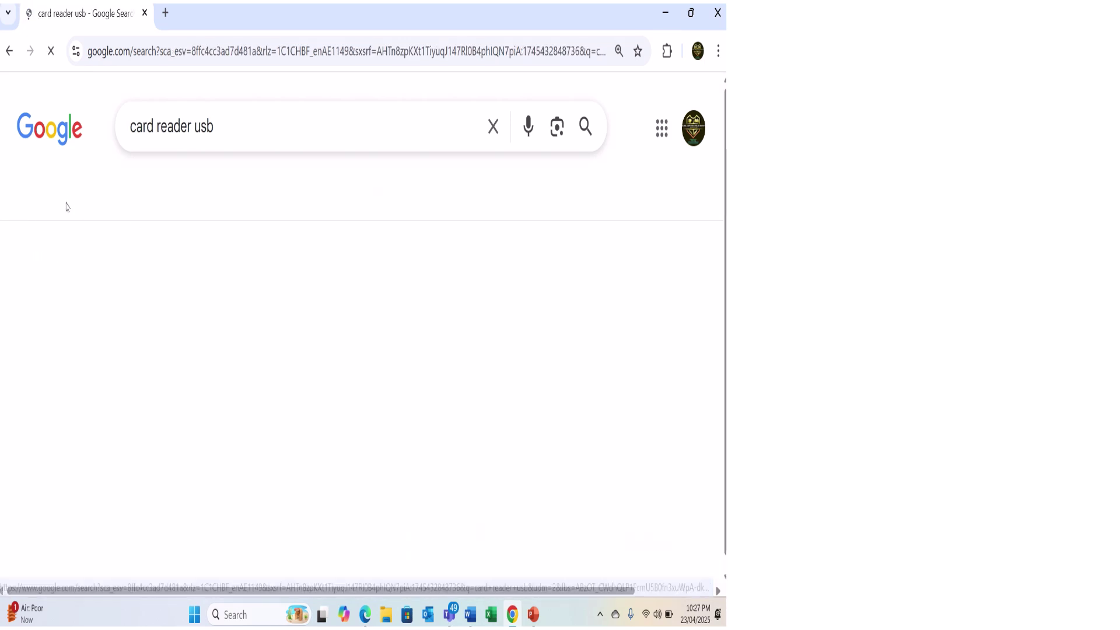
pyautogui.scroll(-2, 192, 339)
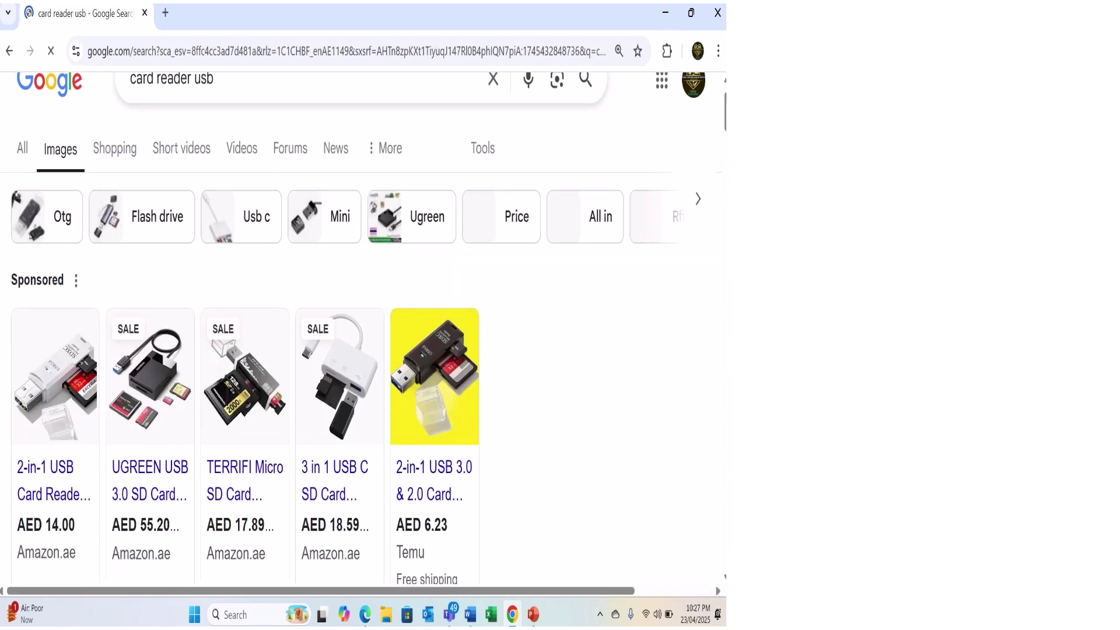
pyautogui.scroll(-4, 362, 327)
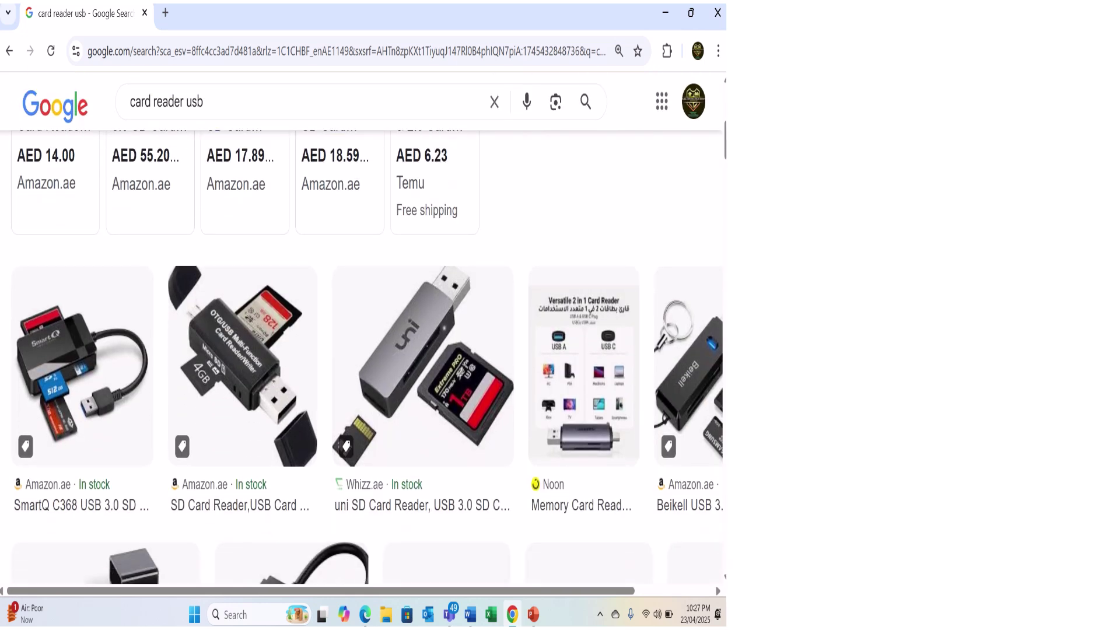
pyautogui.scroll(3, 363, 406)
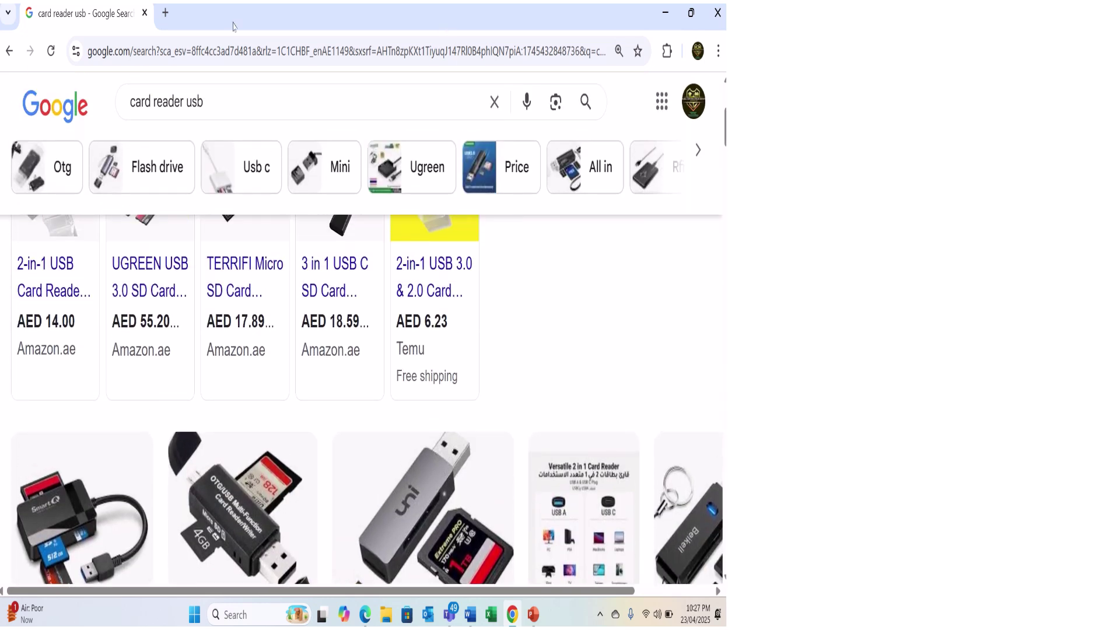
pyautogui.click(665, 18)
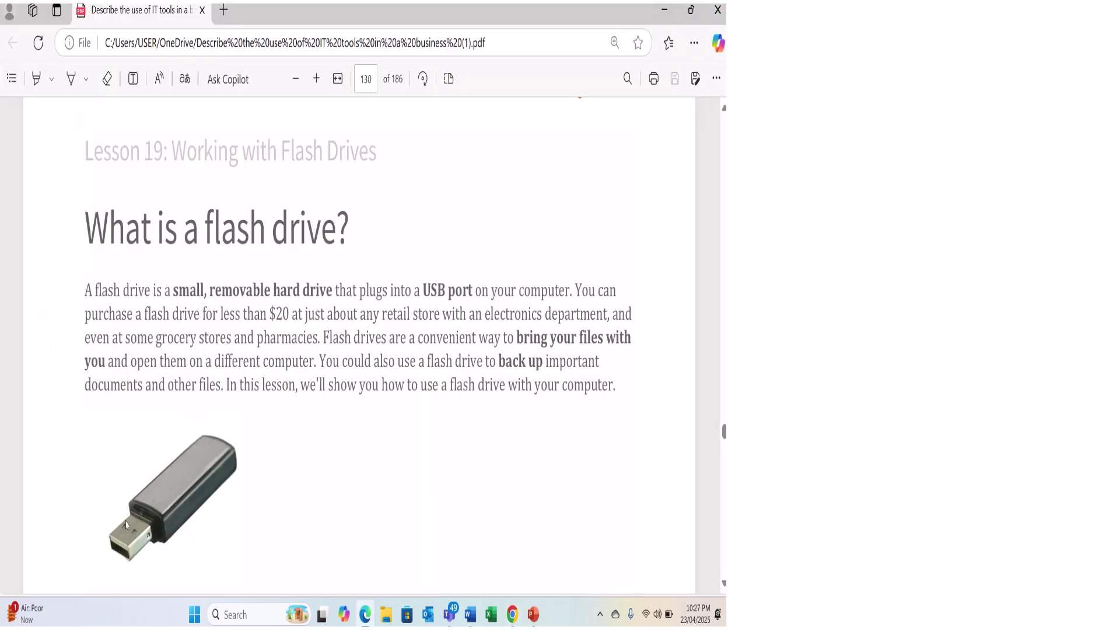
# Step: Read on in the PDF to the first instruction under "To connect a flash drive"
pyautogui.scroll(-2, 128, 528)
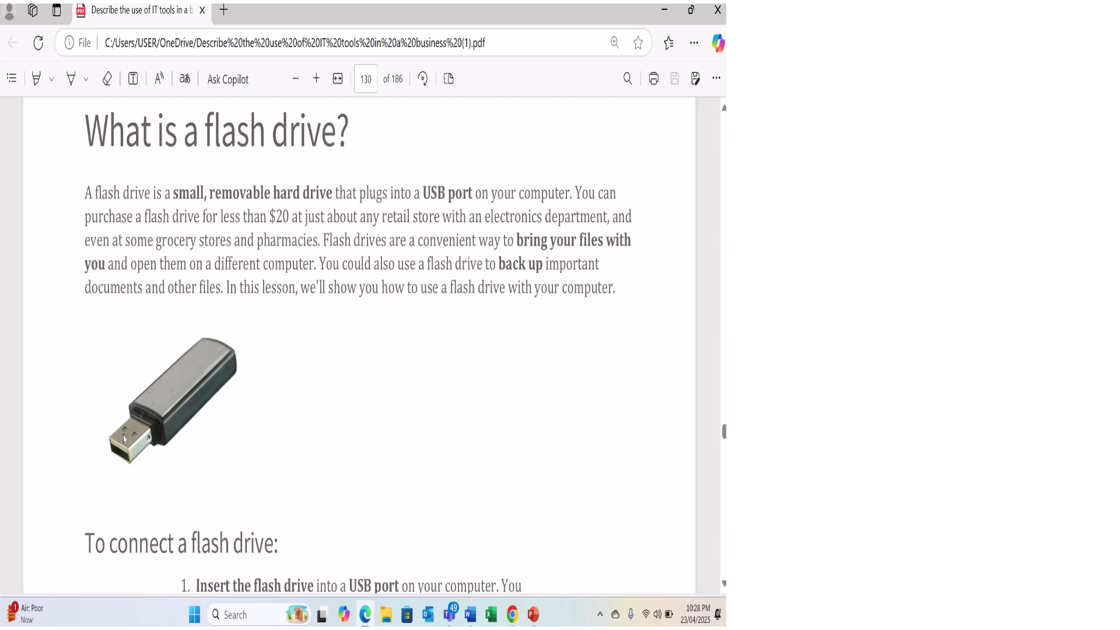
pyautogui.scroll(-3, 124, 439)
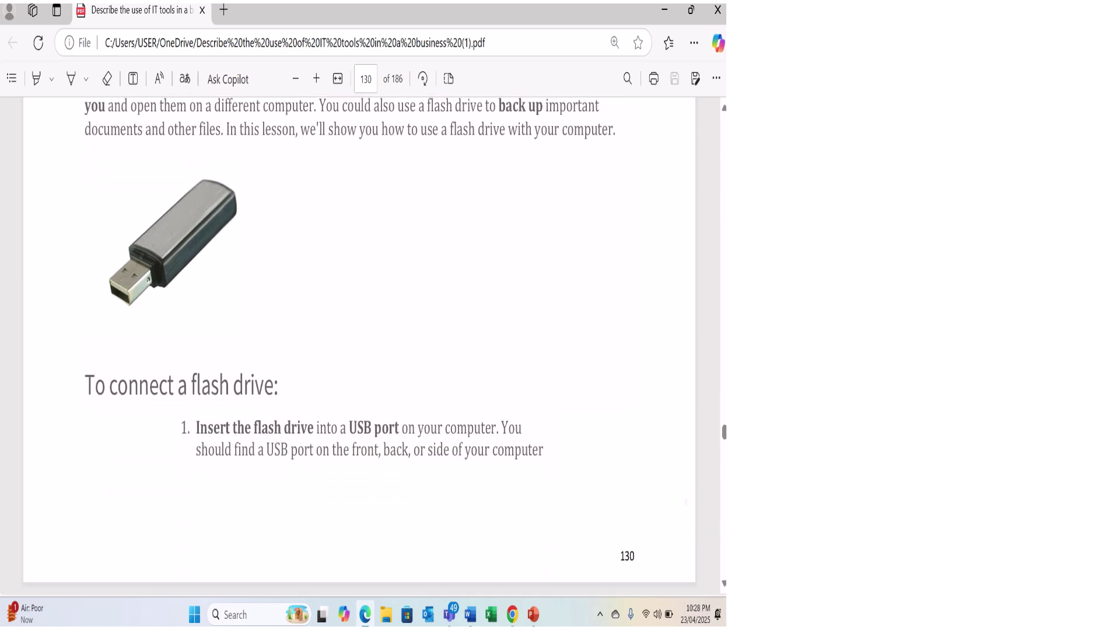
pyautogui.scroll(-2, 359, 344)
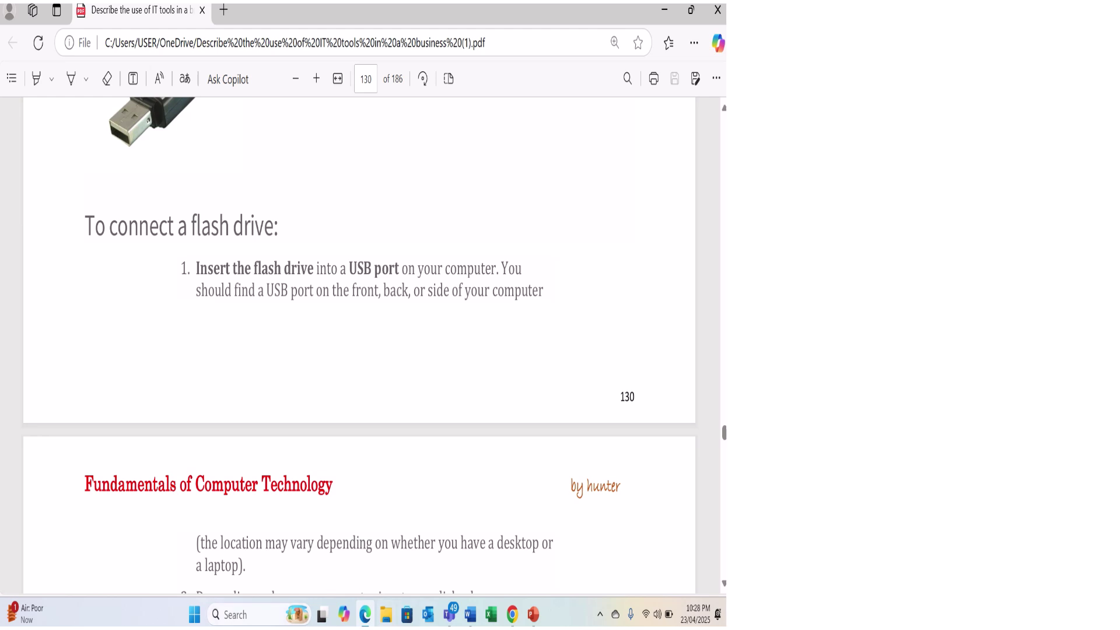
# Step: Switch to the FUNDAMENTALS APRIL CLASS meeting in Teams, turn the camera on and off again, then minimize the meeting window
pyautogui.moveTo(450, 618)
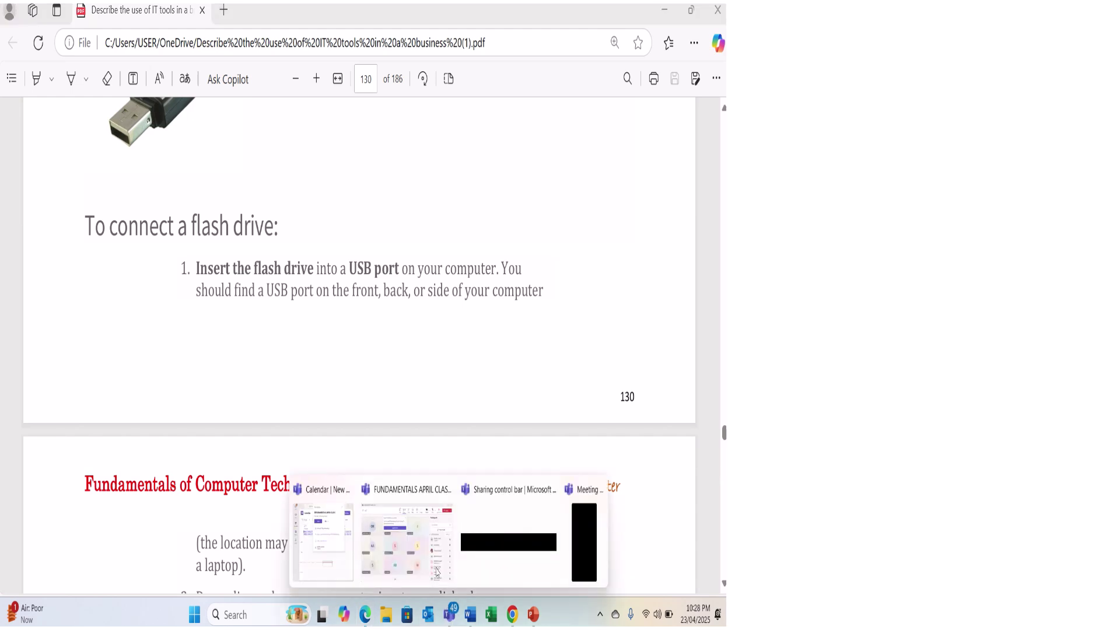
pyautogui.click(423, 536)
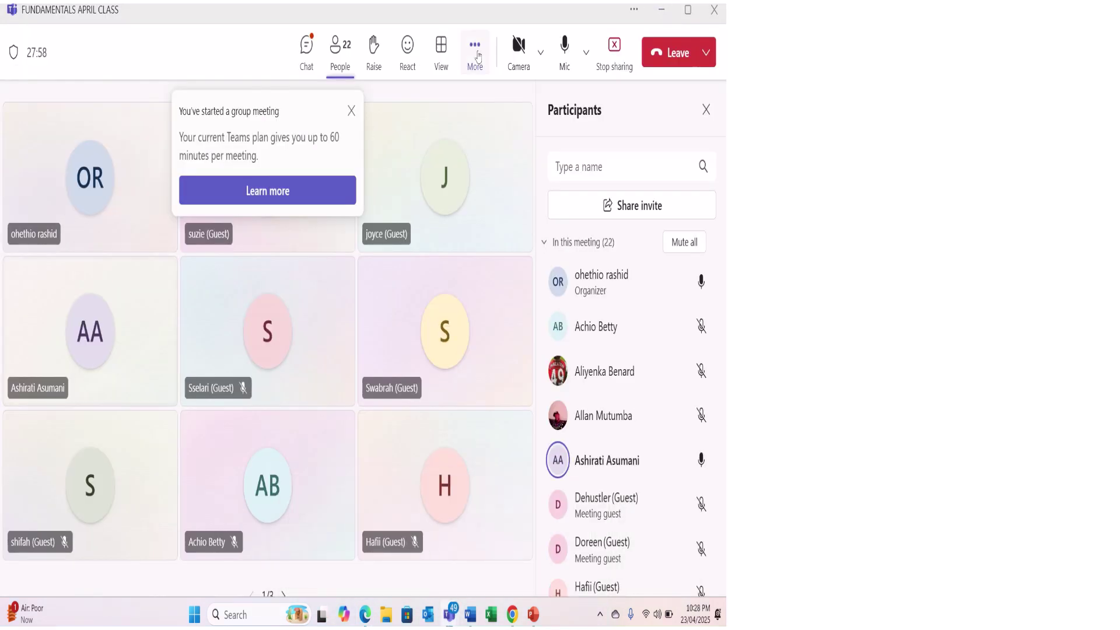
pyautogui.click(524, 53)
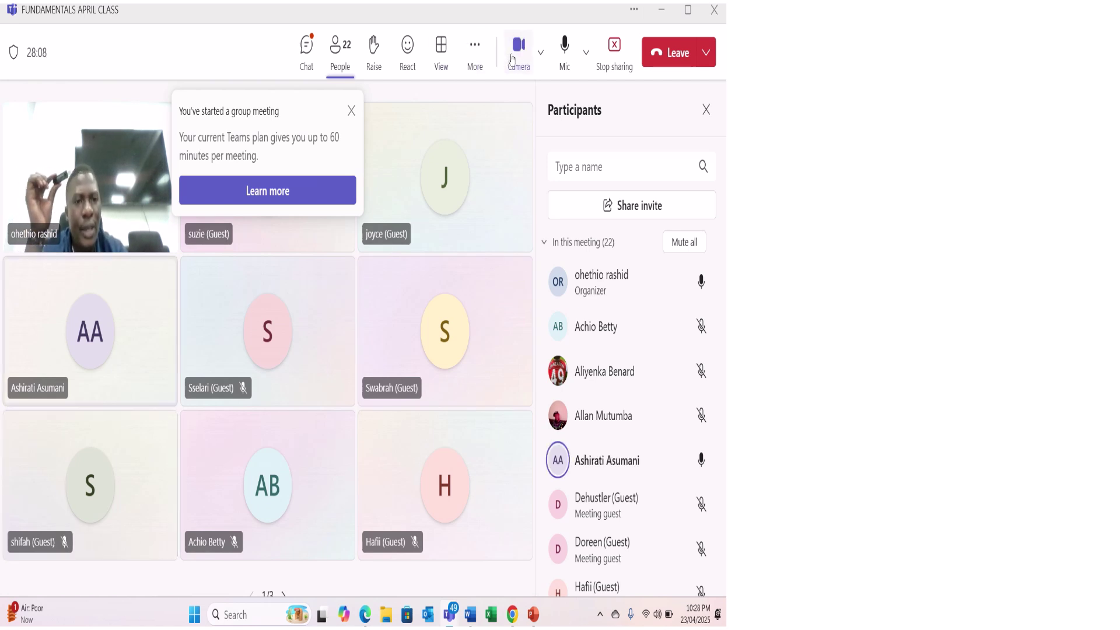
pyautogui.click(518, 45)
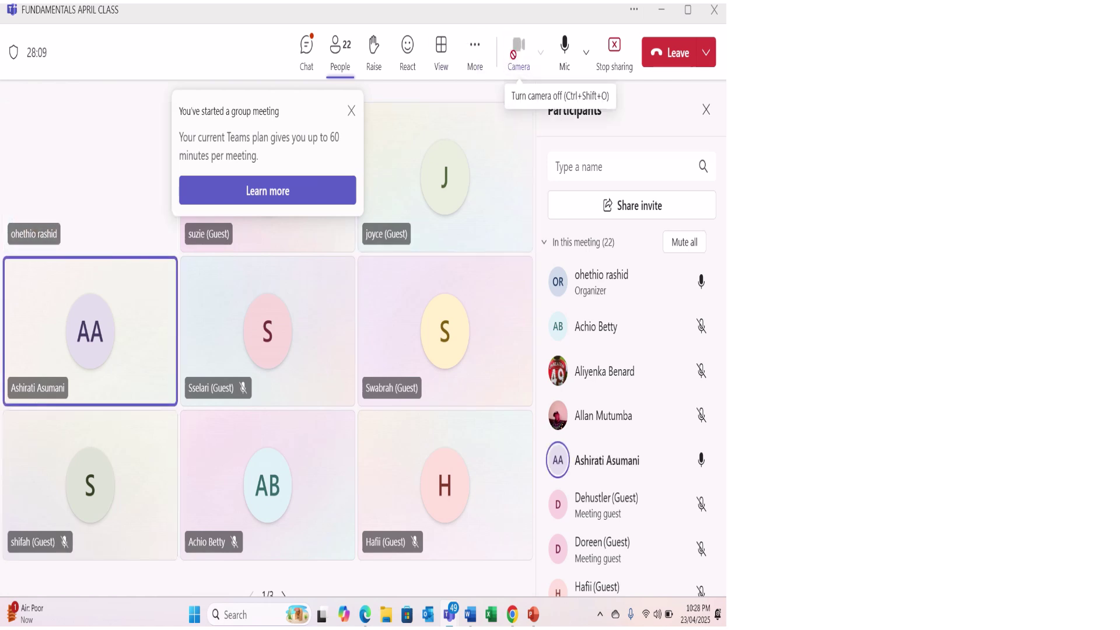
pyautogui.click(663, 13)
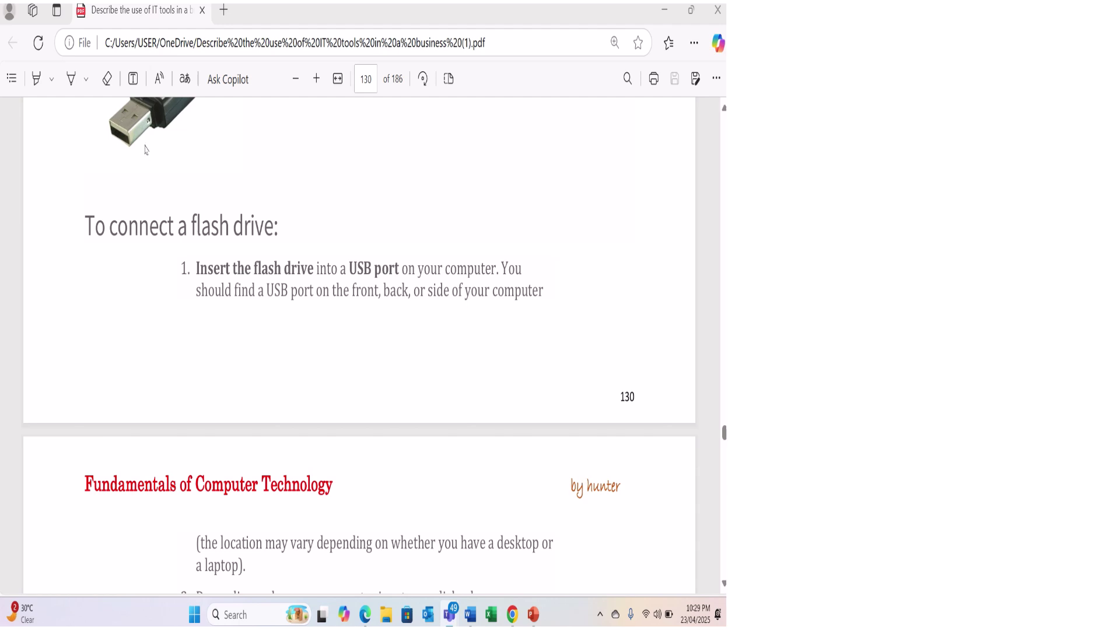
# Step: Read the remaining flash drive connection instructions in the PDF through the "Working with a flash drive" section on page 132
pyautogui.scroll(-3, 145, 149)
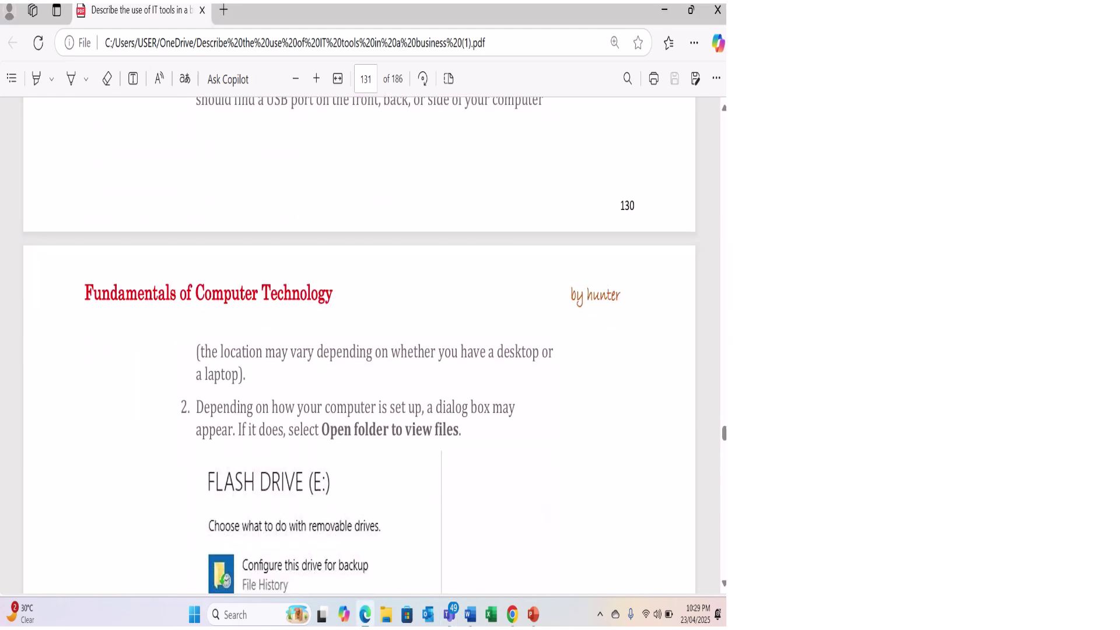
pyautogui.scroll(-5, 359, 344)
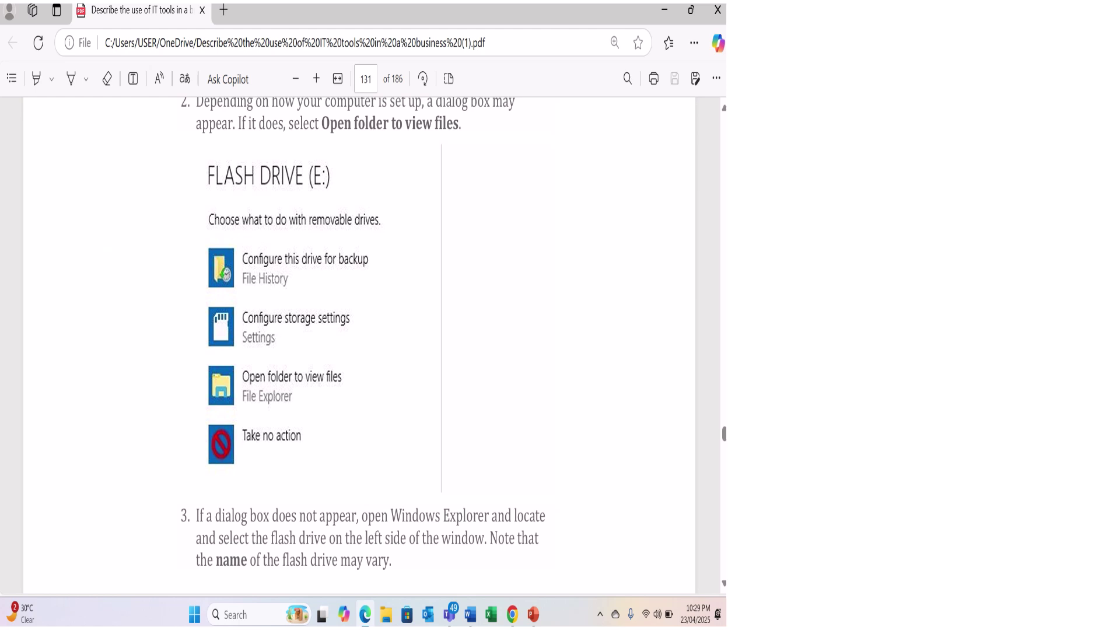
pyautogui.scroll(-2, 363, 333)
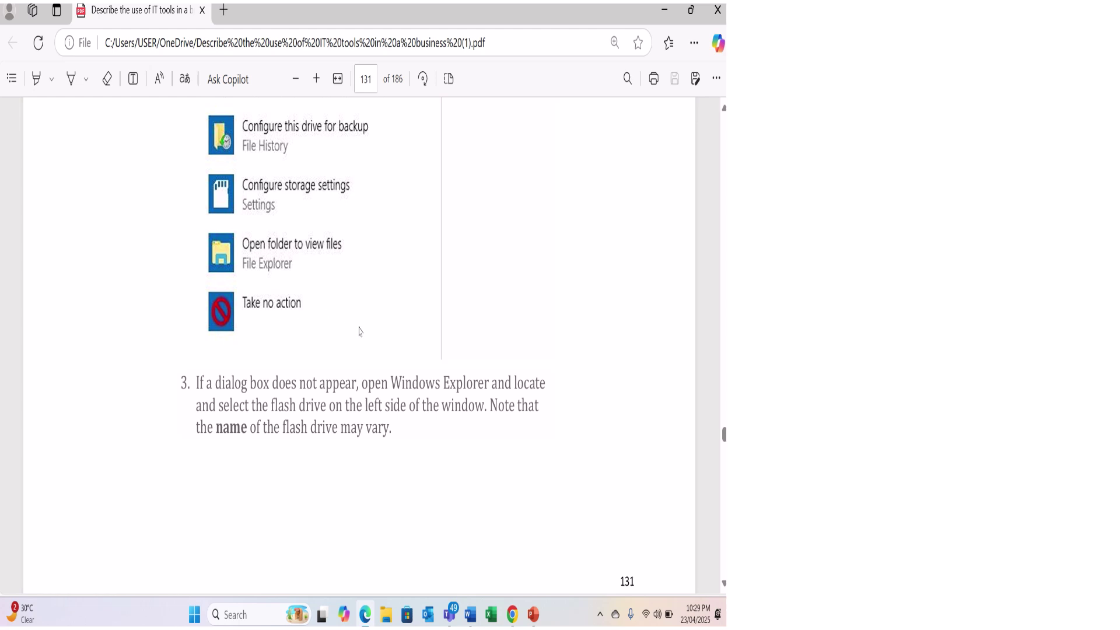
pyautogui.scroll(-3, 360, 332)
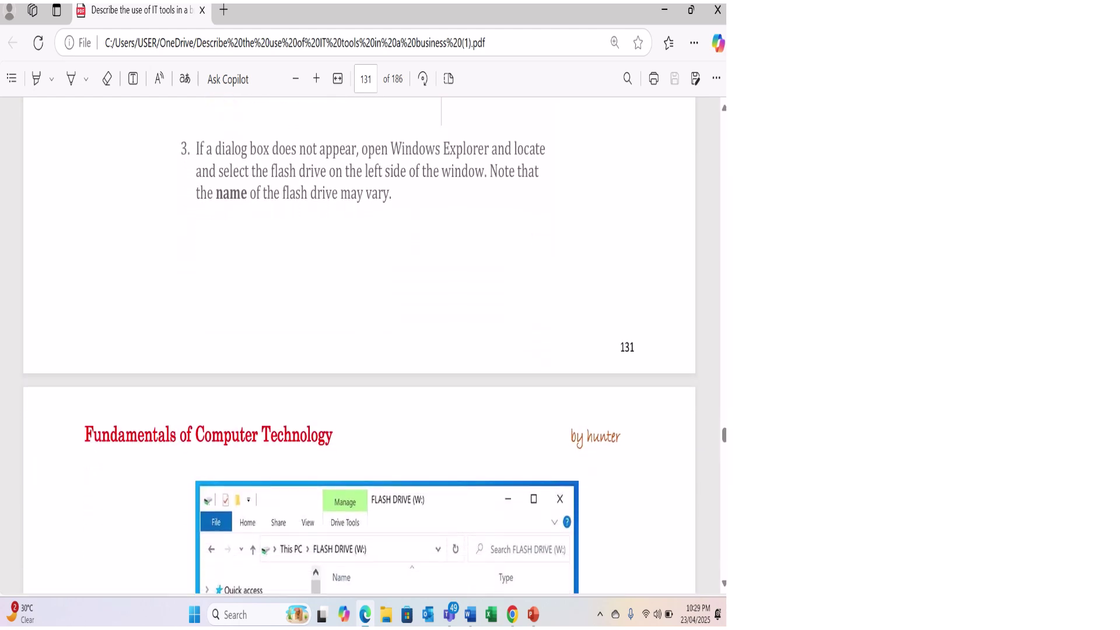
pyautogui.scroll(-4, 360, 331)
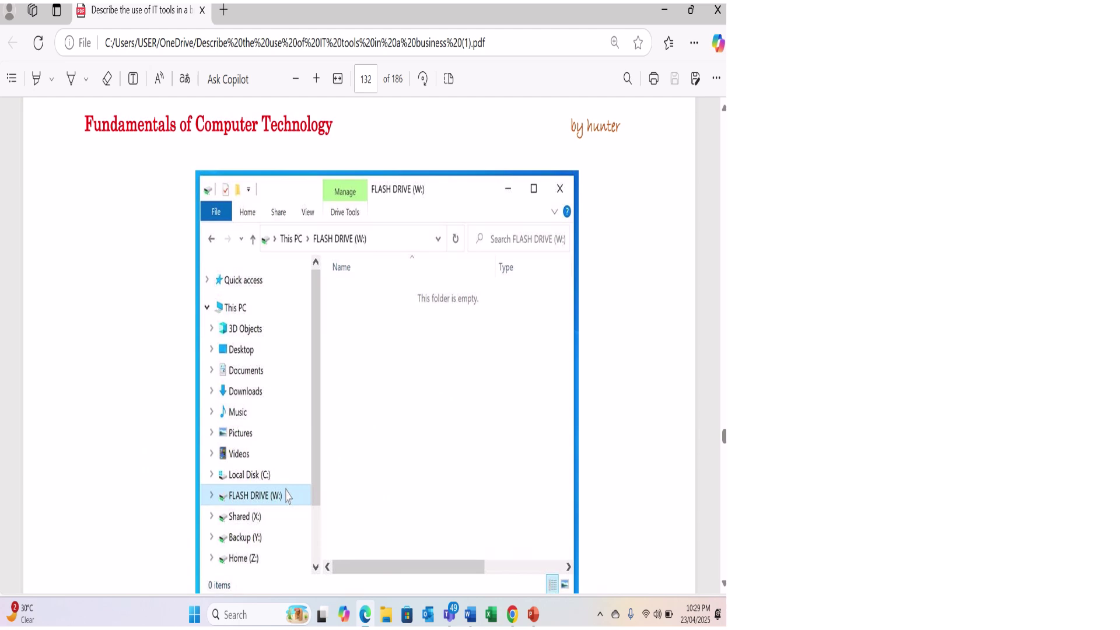
pyautogui.scroll(-2, 360, 331)
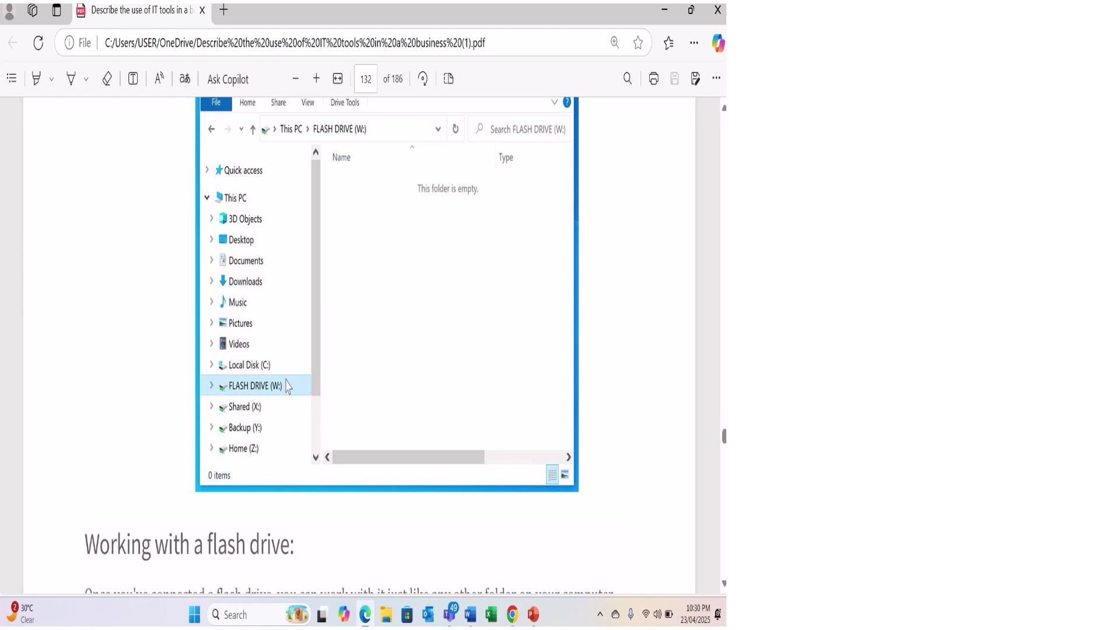
pyautogui.scroll(-4, 359, 332)
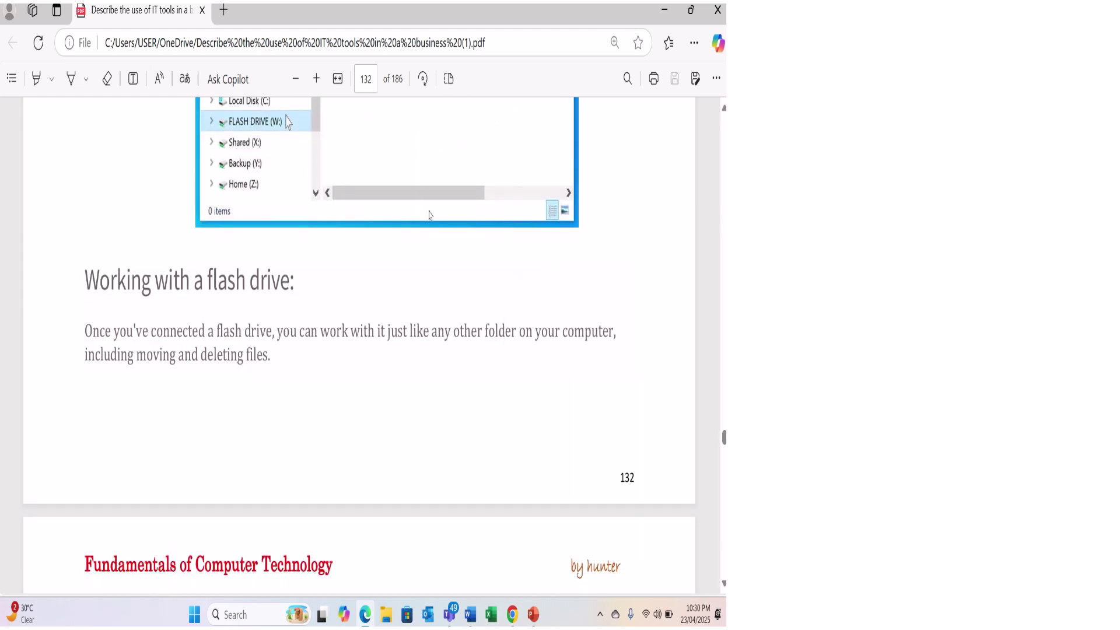
# Step: Minimize the browser window, open This PC from the desktop, and open USB Drive (D:)
pyautogui.click(666, 11)
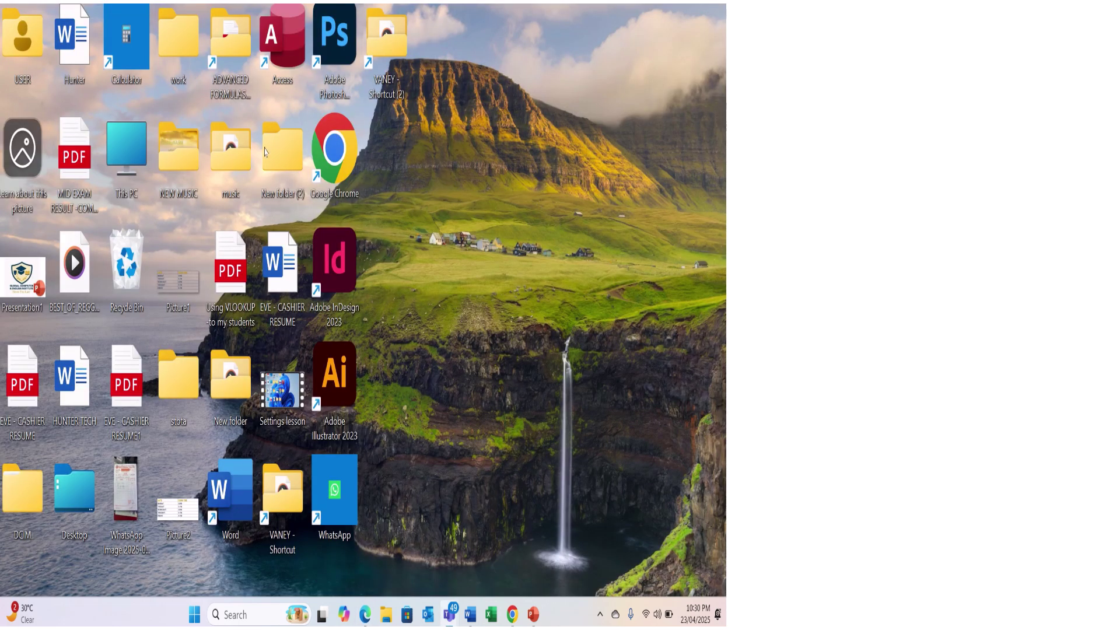
pyautogui.rightClick(127, 155)
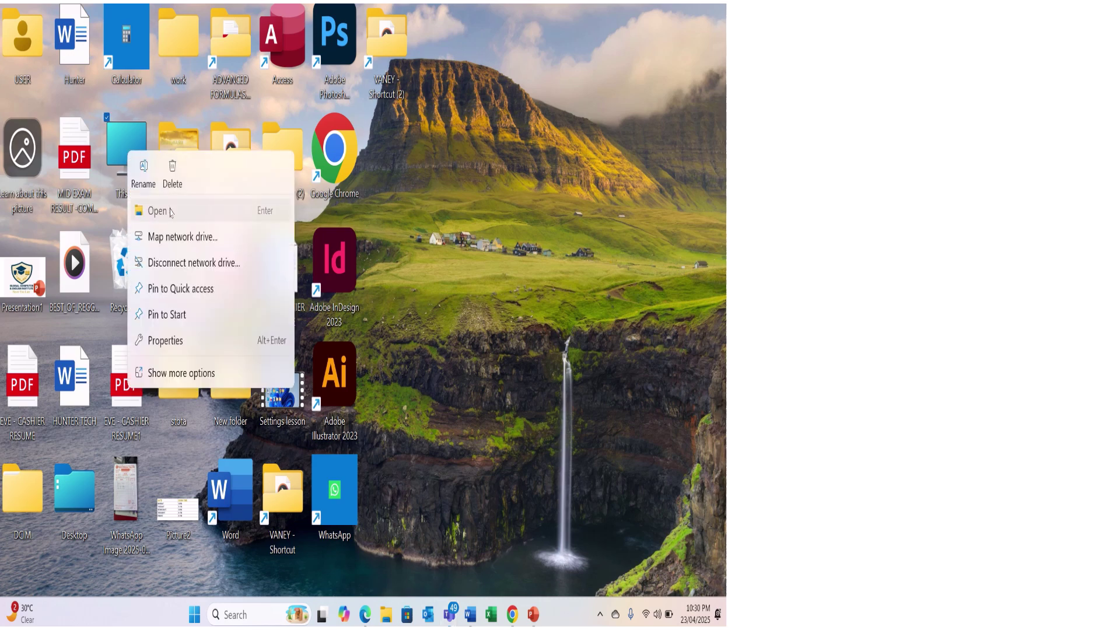
pyautogui.click(171, 212)
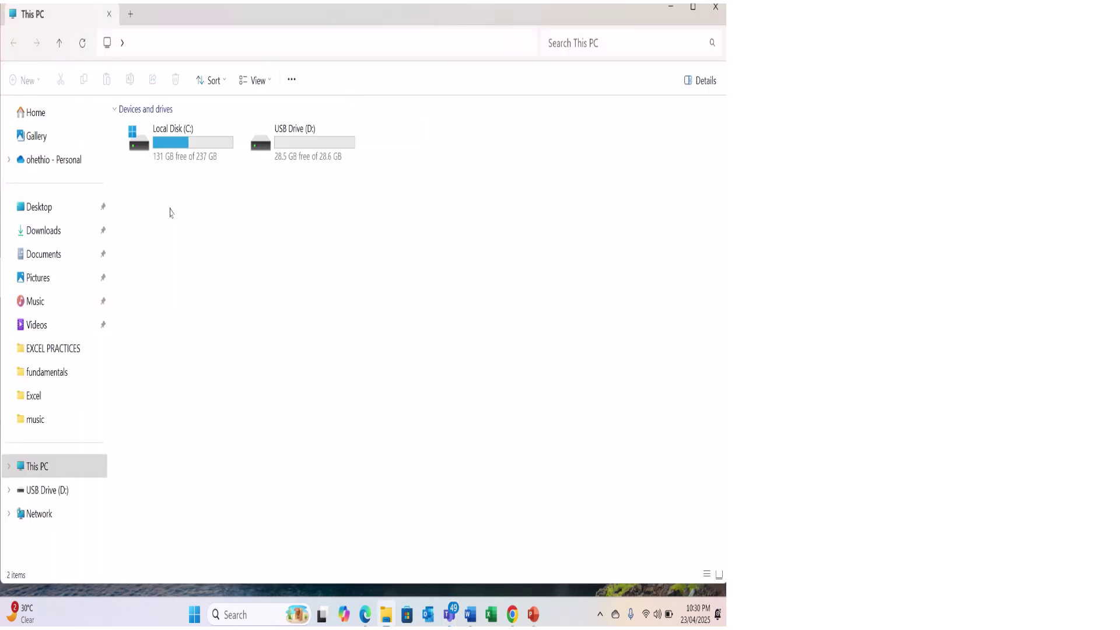
pyautogui.rightClick(290, 147)
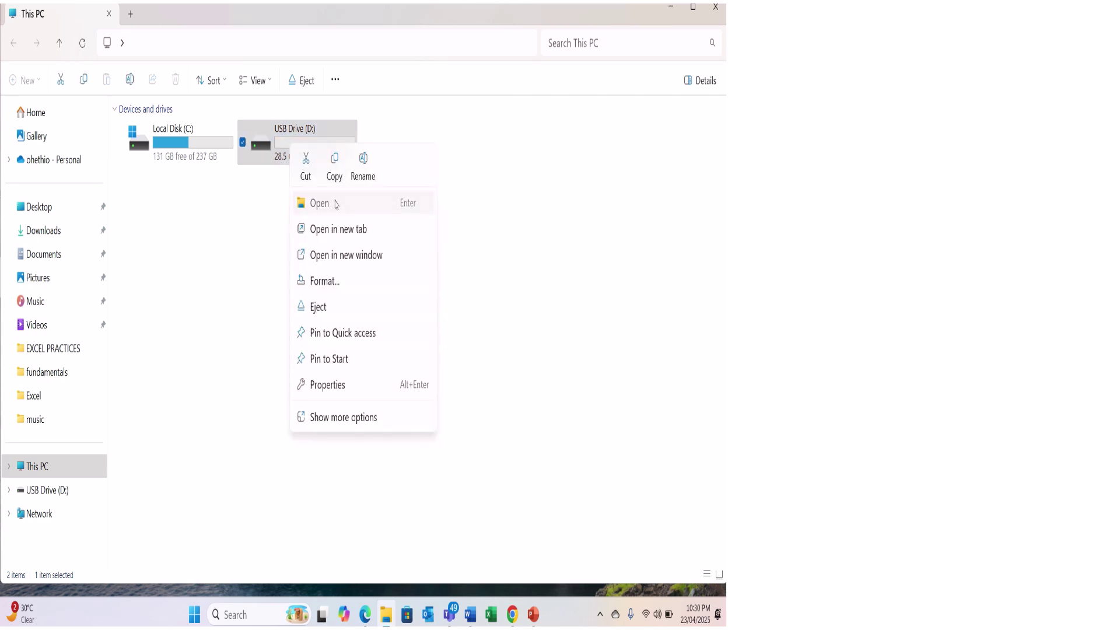
pyautogui.click(336, 204)
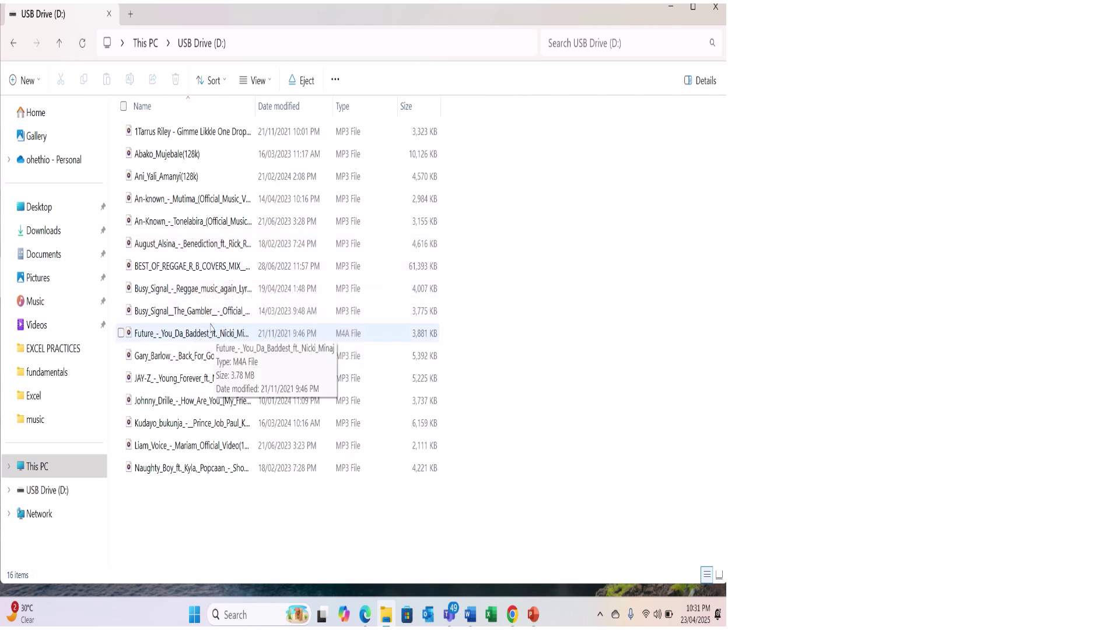
# Step: Select all the music files on USB Drive (D:) and copy them
pyautogui.click(194, 334)
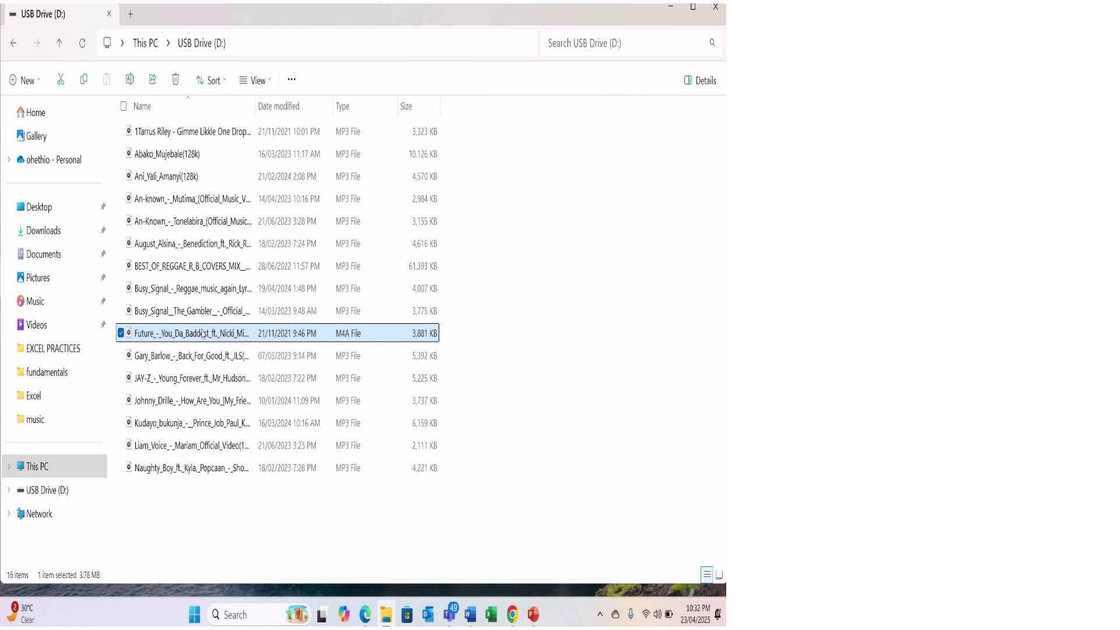
pyautogui.hotkey('ctrl', 'a')
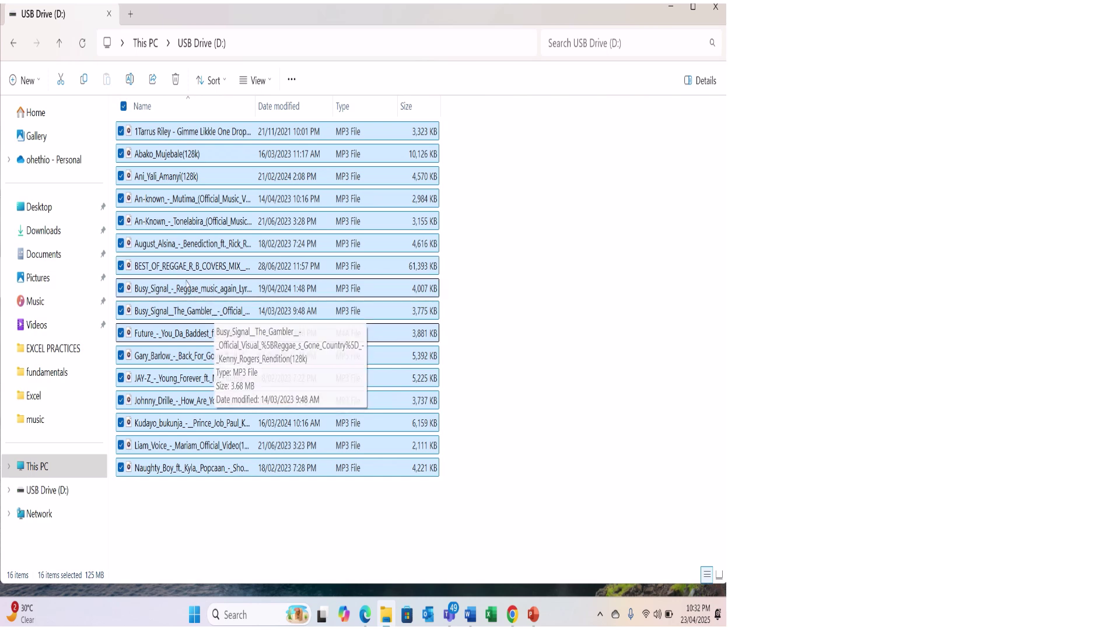
pyautogui.rightClick(175, 257)
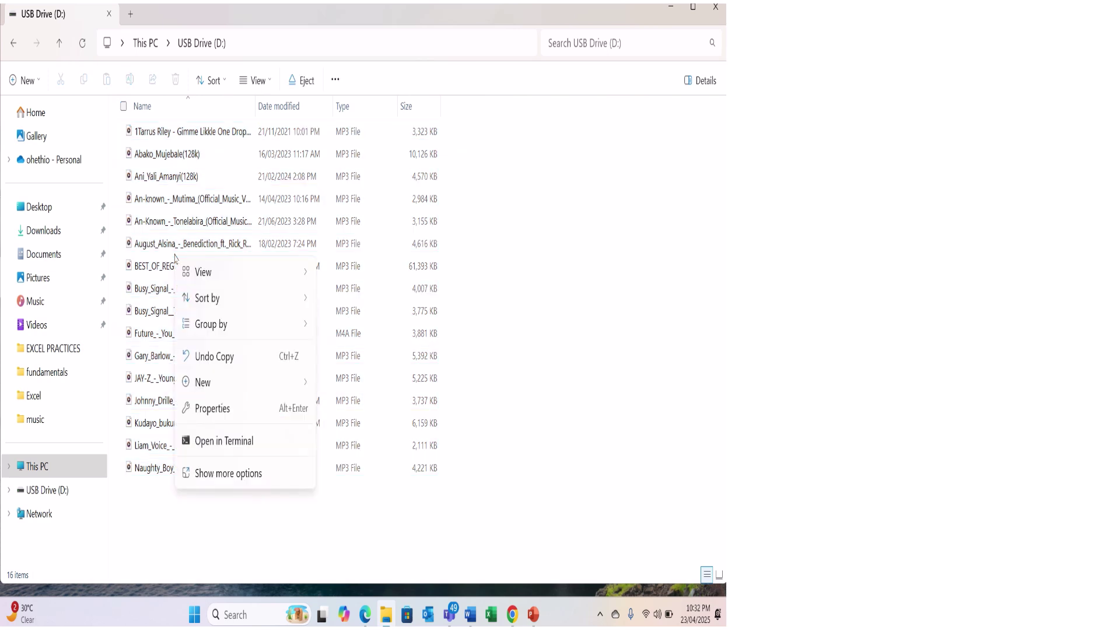
pyautogui.press('Escape')
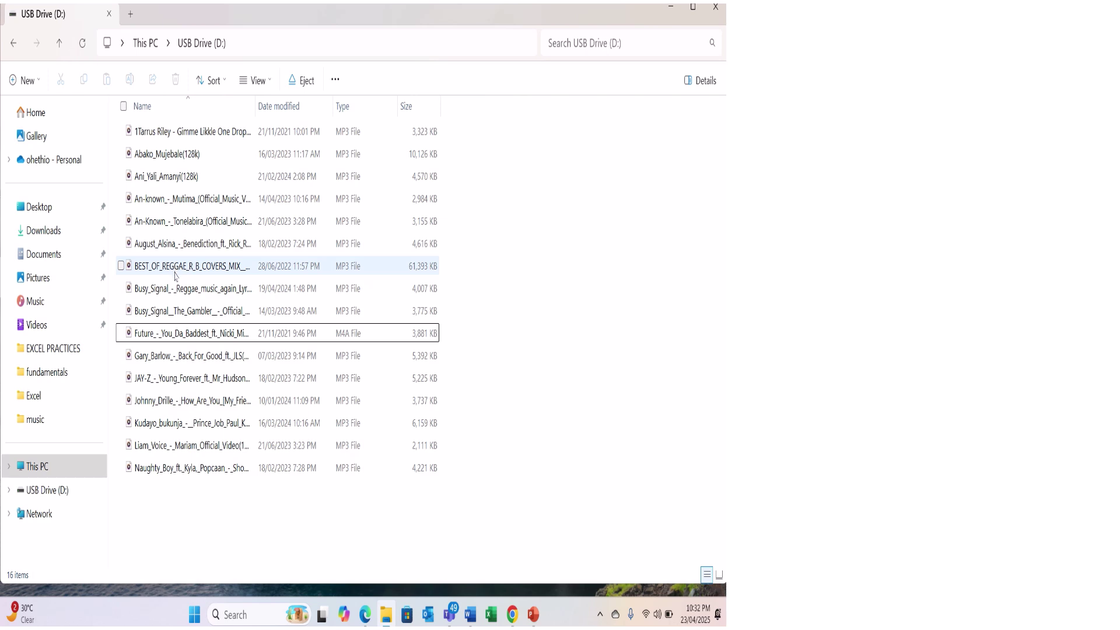
pyautogui.hotkey('ctrl', 'a')
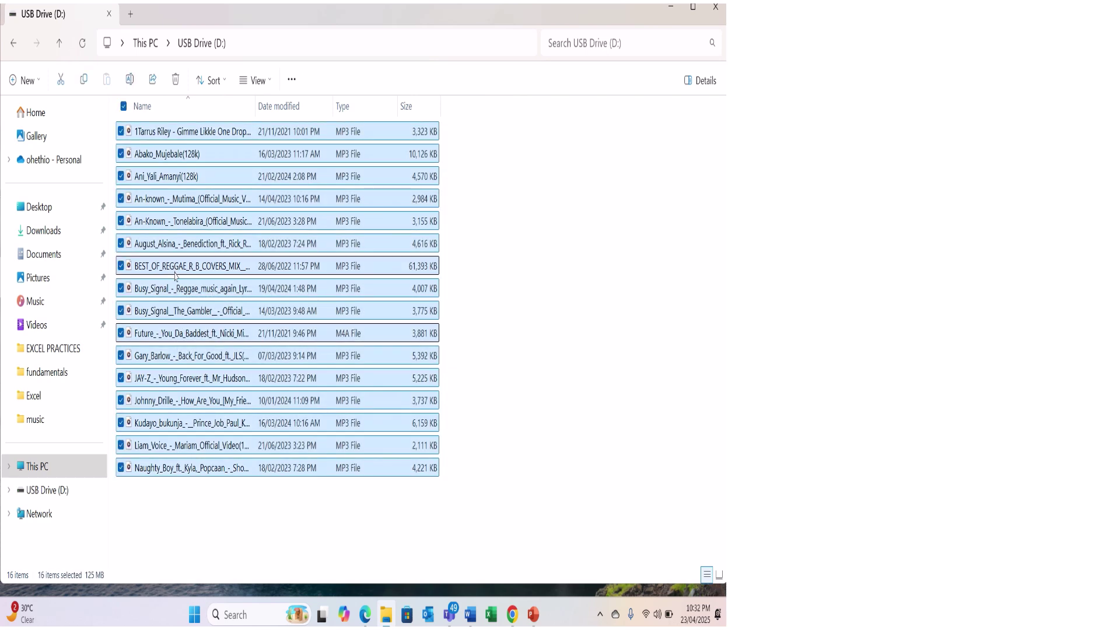
pyautogui.rightClick(175, 275)
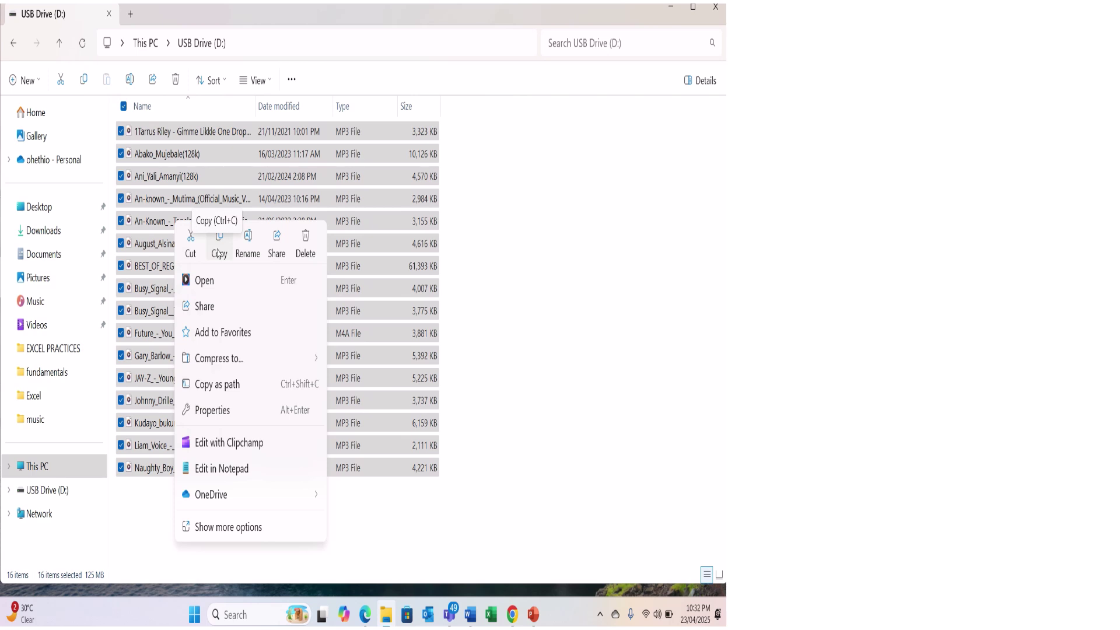
pyautogui.click(218, 253)
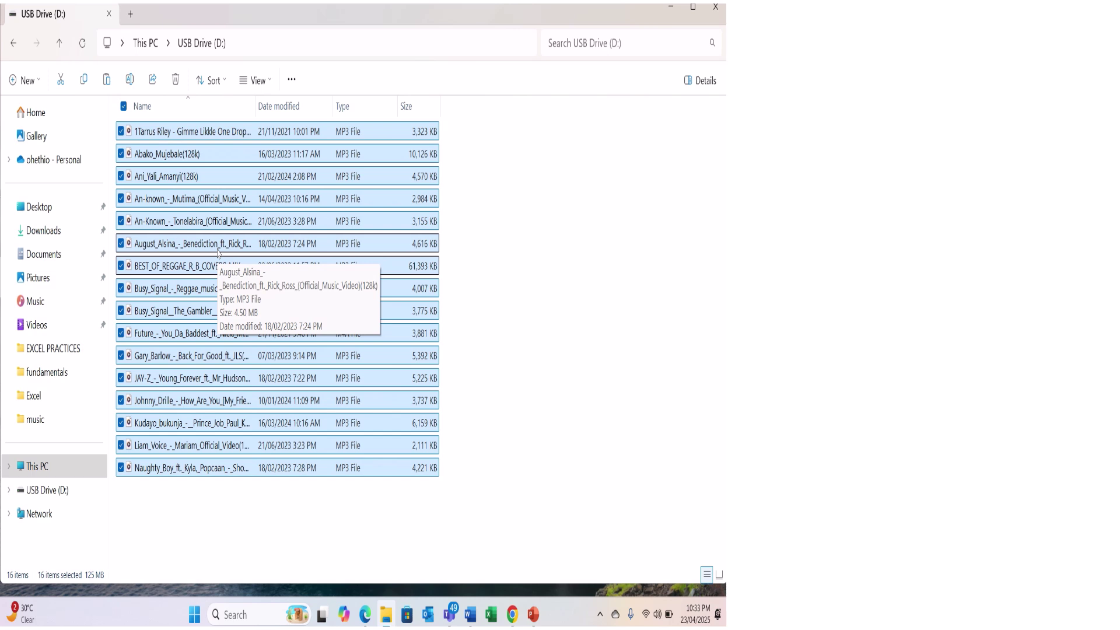
# Step: Go back to This PC, view the Desktop folder as a possible destination, and reopen USB Drive (D:)
pyautogui.click(13, 51)
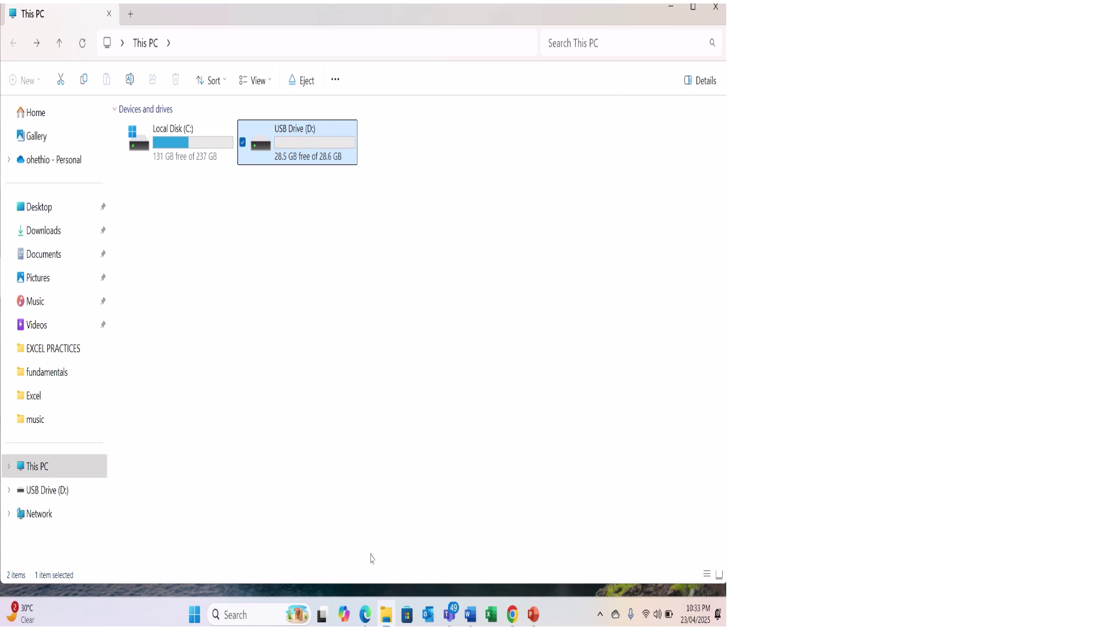
pyautogui.moveTo(385, 619)
pyautogui.click(51, 210)
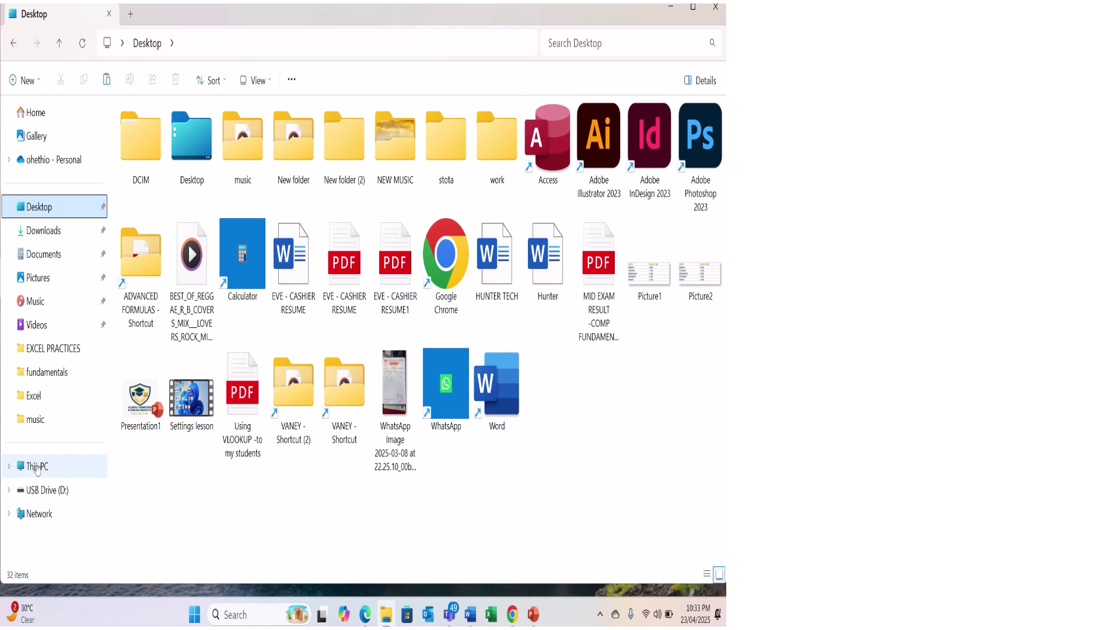
pyautogui.click(41, 468)
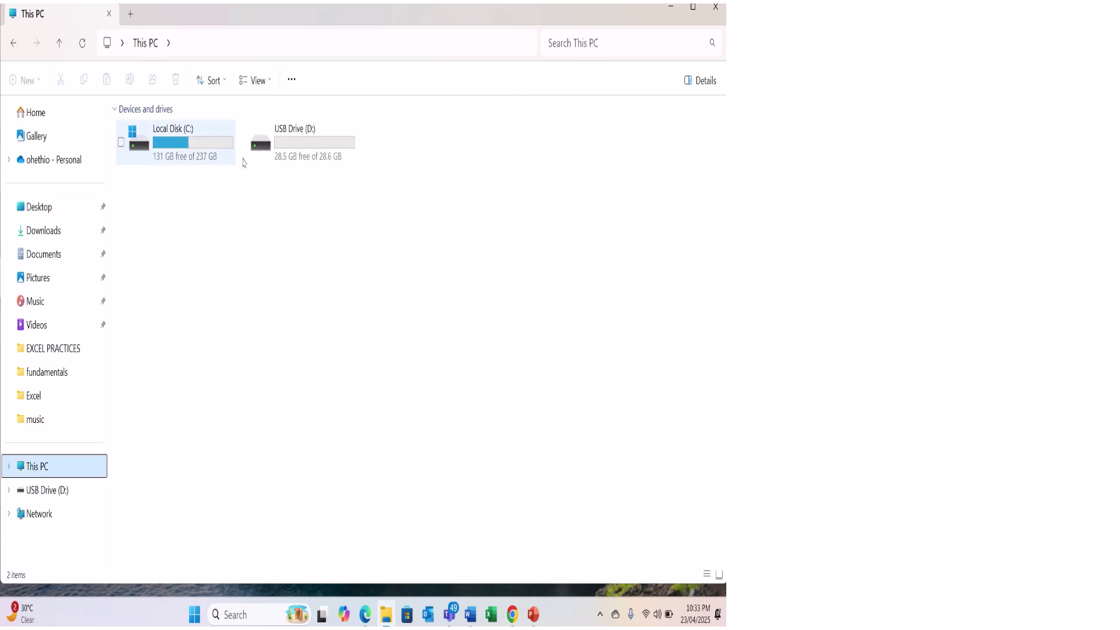
pyautogui.rightClick(297, 150)
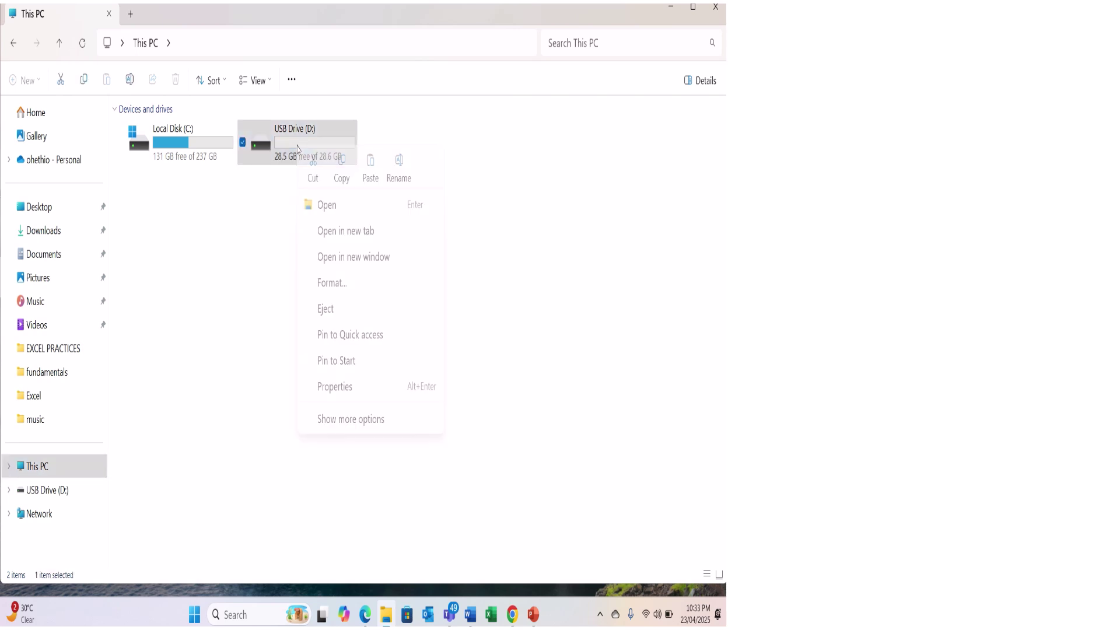
pyautogui.click(331, 207)
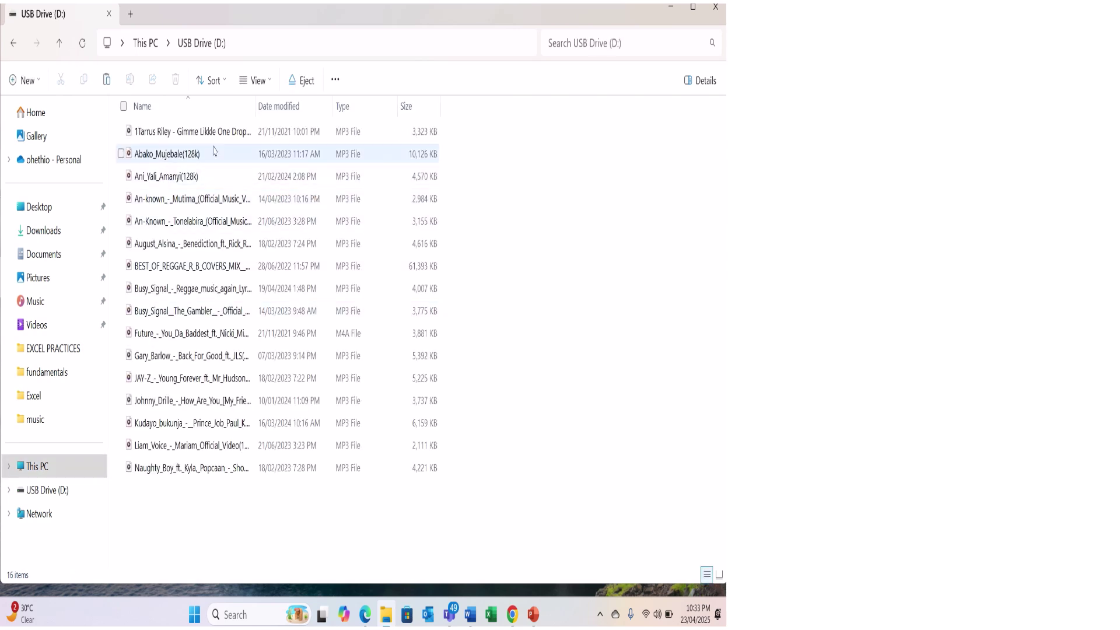
# Step: Copy all the music files on the flash drive again, then clear the full selection
pyautogui.click(214, 249)
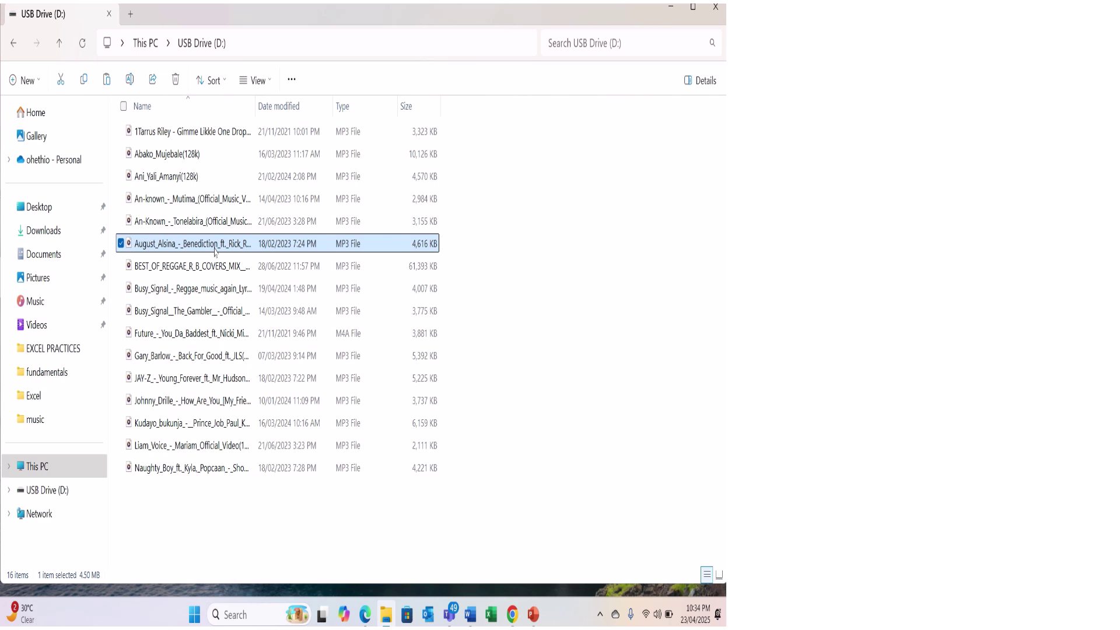
pyautogui.hotkey('ctrl', 'a')
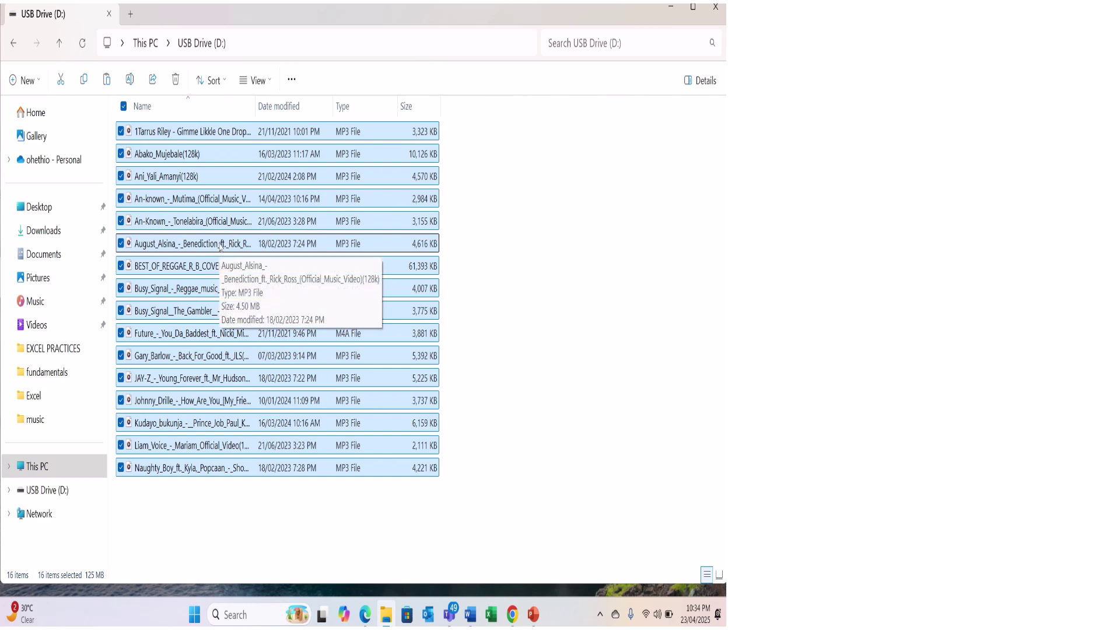
pyautogui.rightClick(220, 247)
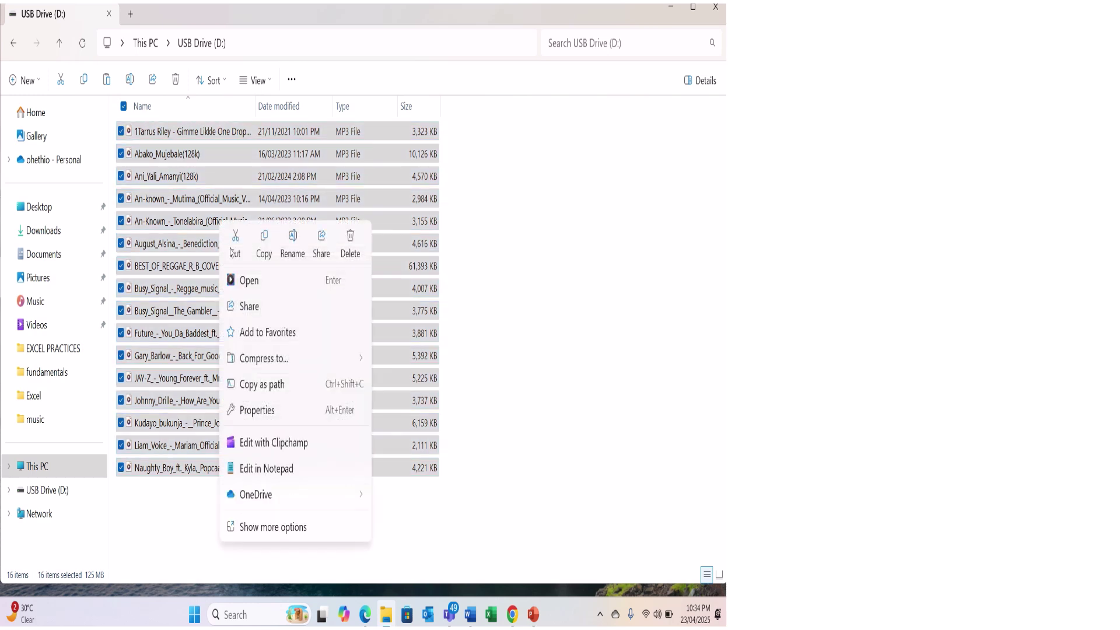
pyautogui.click(267, 256)
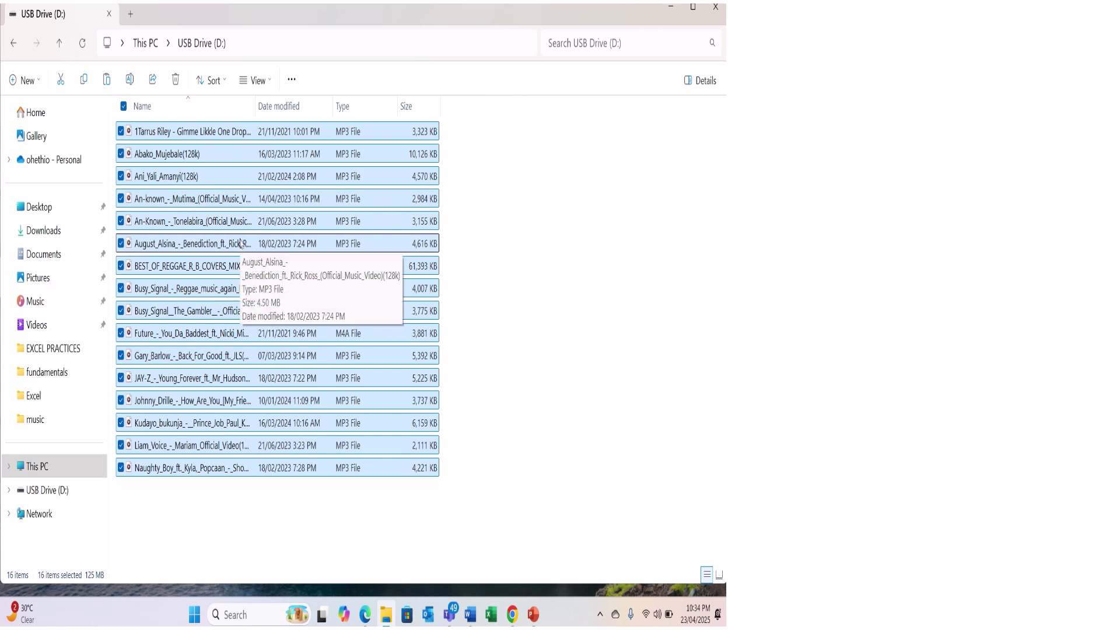
pyautogui.click(240, 243)
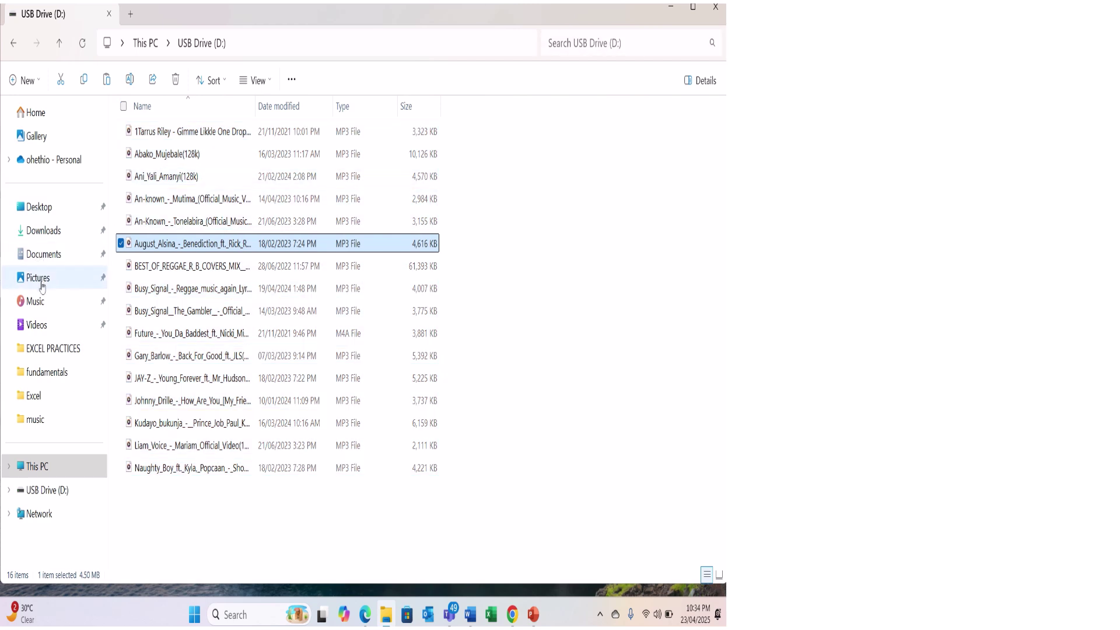
# Step: Open the stota folder on the Desktop and paste the copied music files into it
pyautogui.click(46, 210)
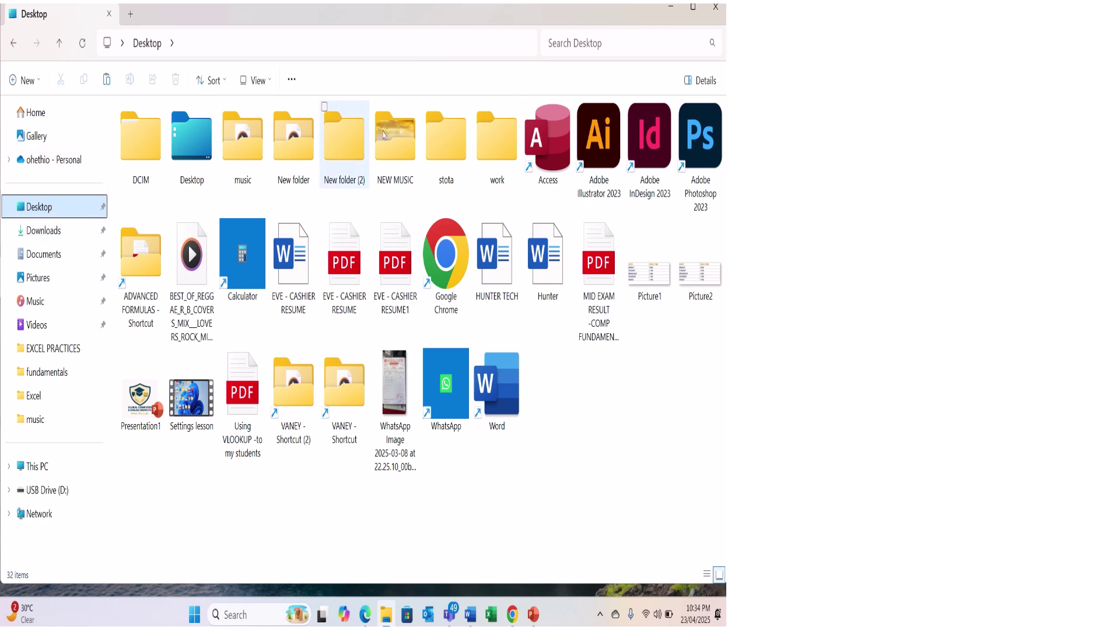
pyautogui.doubleClick(449, 158)
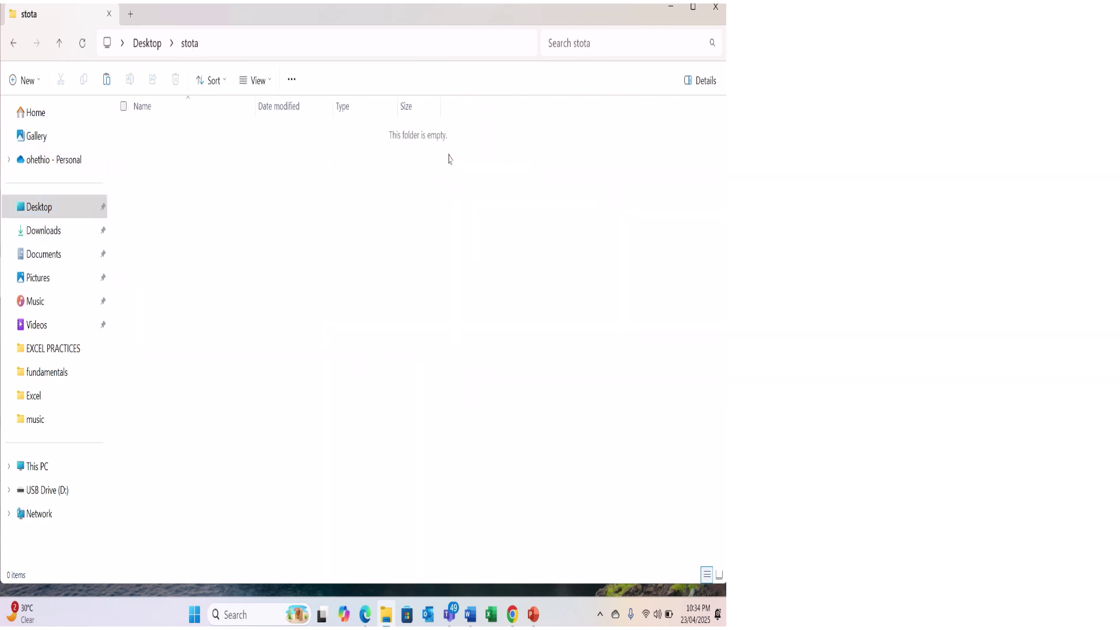
pyautogui.rightClick(246, 167)
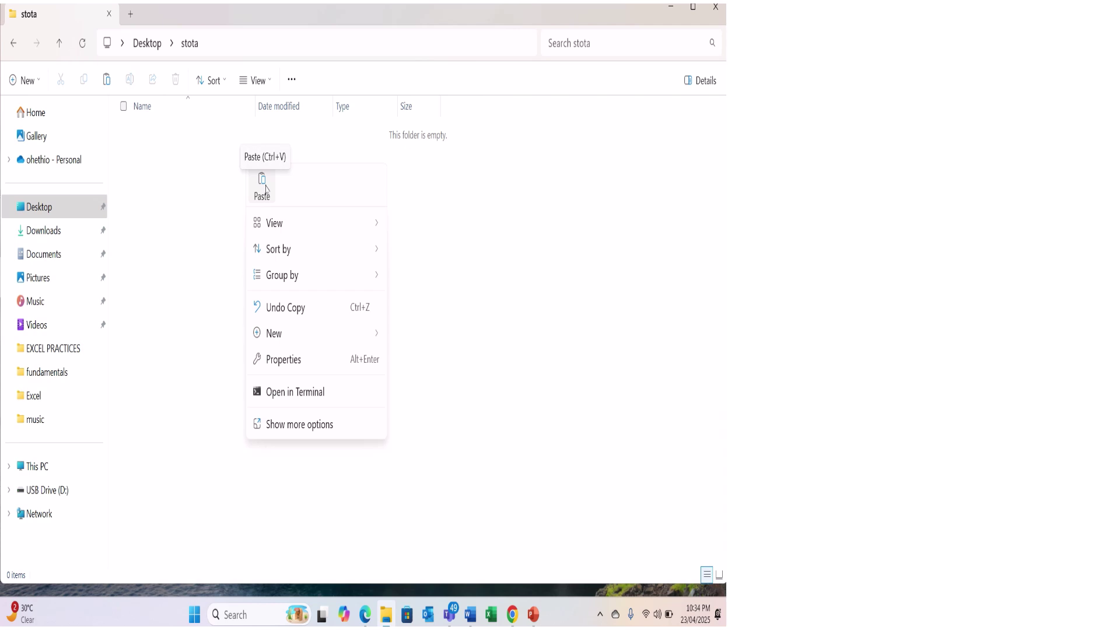
pyautogui.click(262, 183)
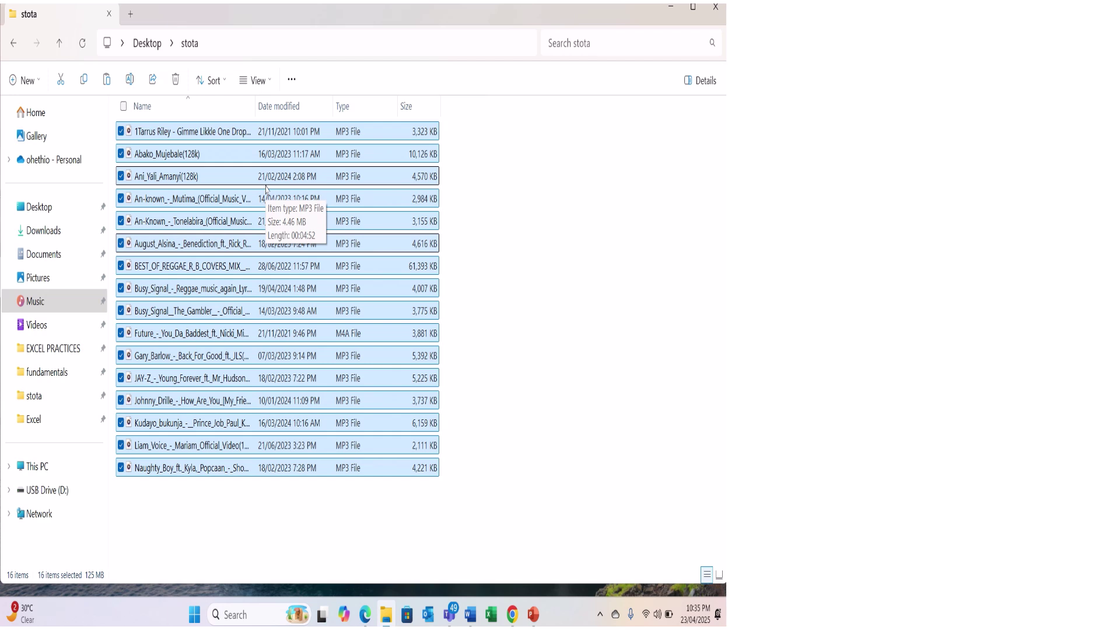
# Step: Delete the pasted music files from the stota folder and minimize the window
pyautogui.press('Delete')
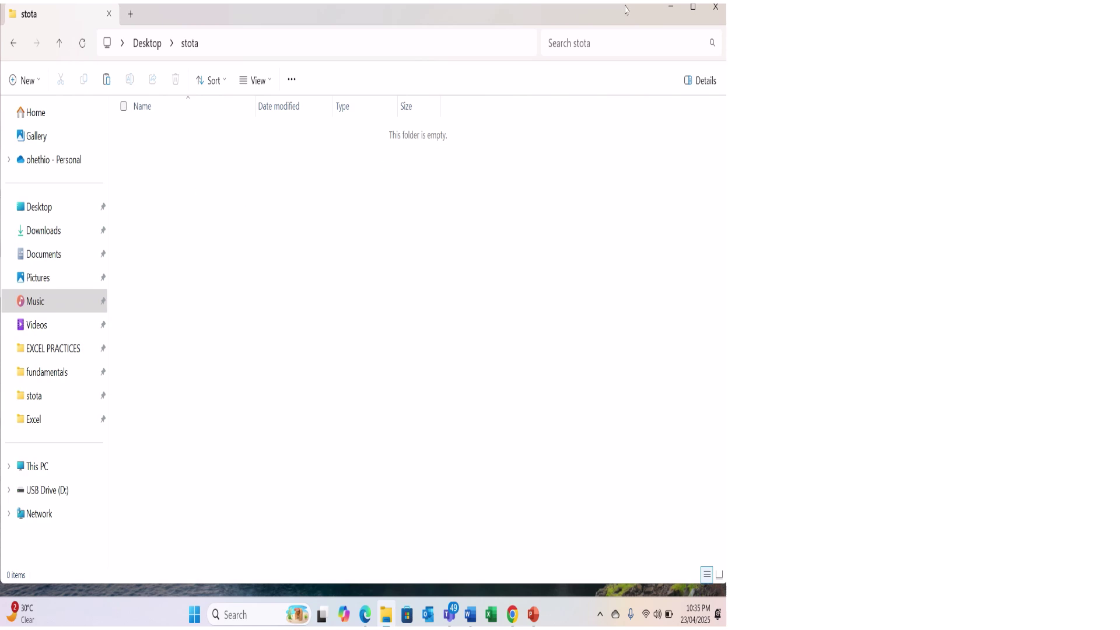
pyautogui.click(671, 7)
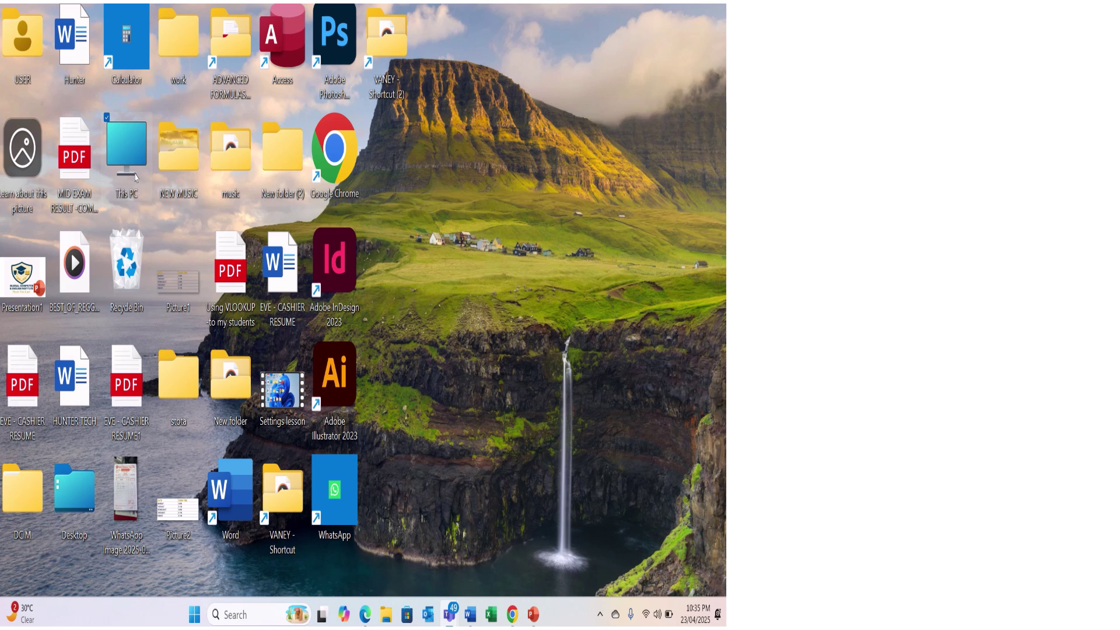
# Step: Open File Explorer again and go through This PC to USB Drive (D:)
pyautogui.click(388, 615)
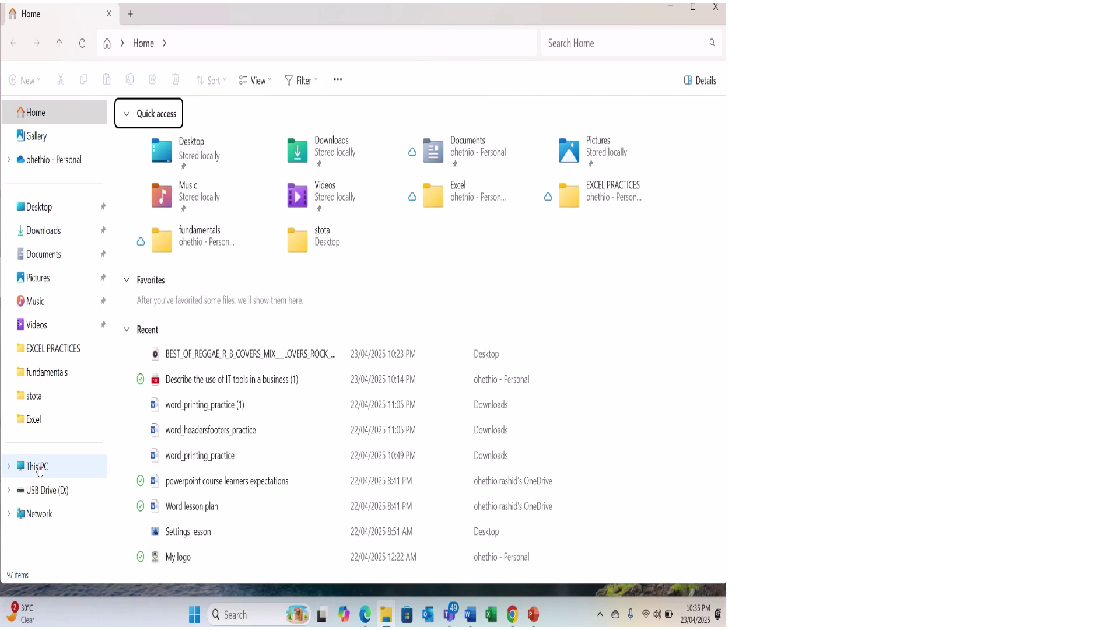
pyautogui.click(39, 470)
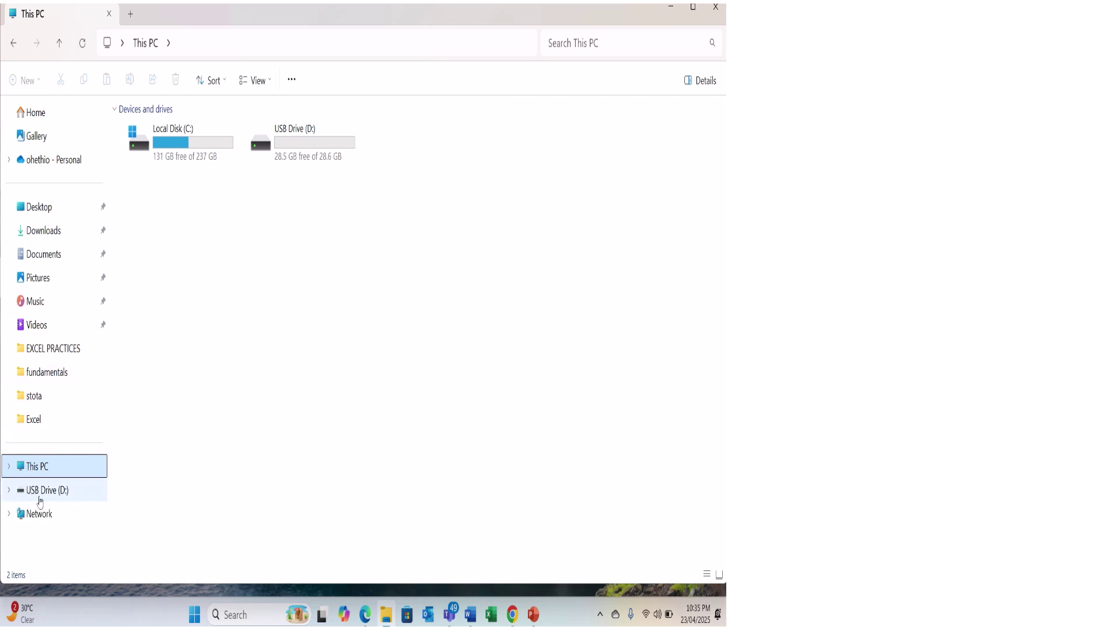
pyautogui.click(33, 500)
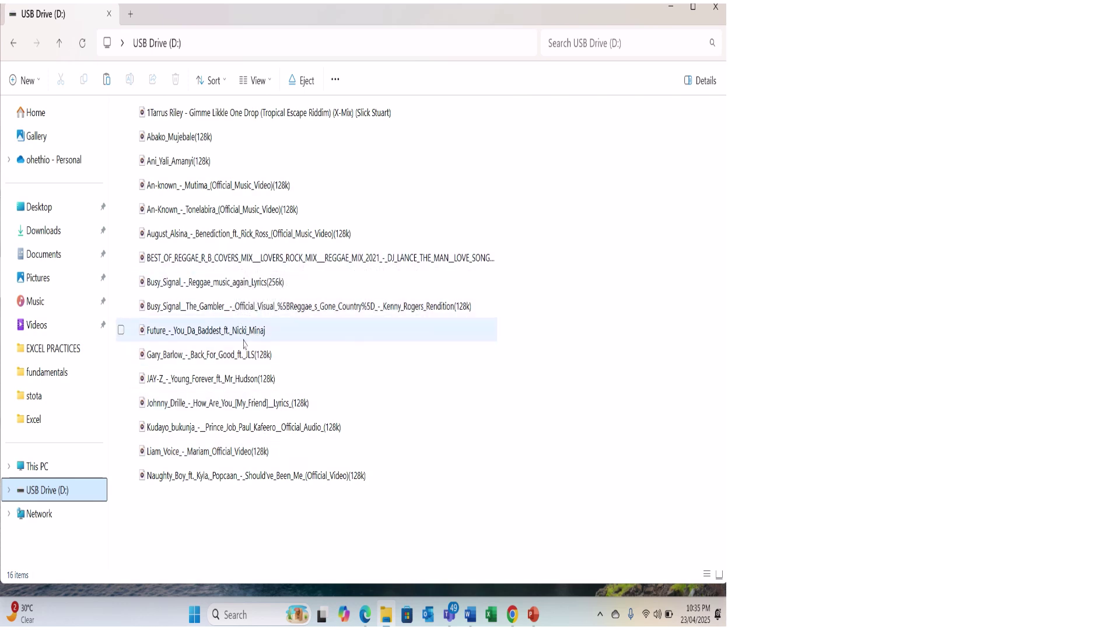
# Step: Copy five separate files from the flash drive together: Ani_Yali_Amanyi, August_Alsina Benediction, Busy_Signal Reggae_music_again, Gary_Barlow Back_For_Good and Kudayo_bukunja
pyautogui.moveTo(245, 312)
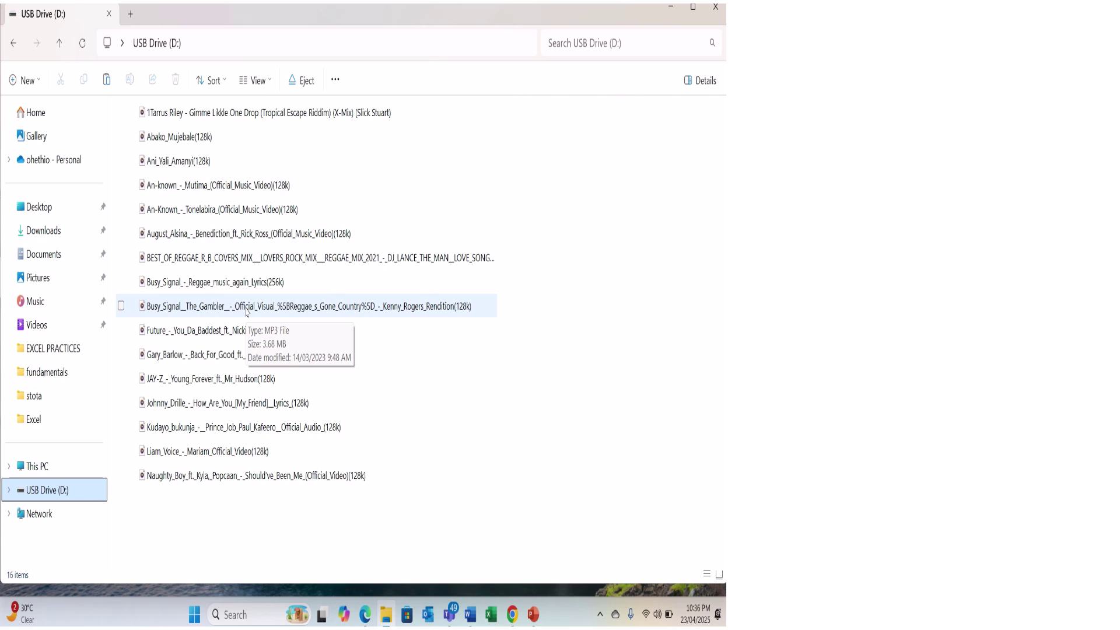
pyautogui.click(236, 286)
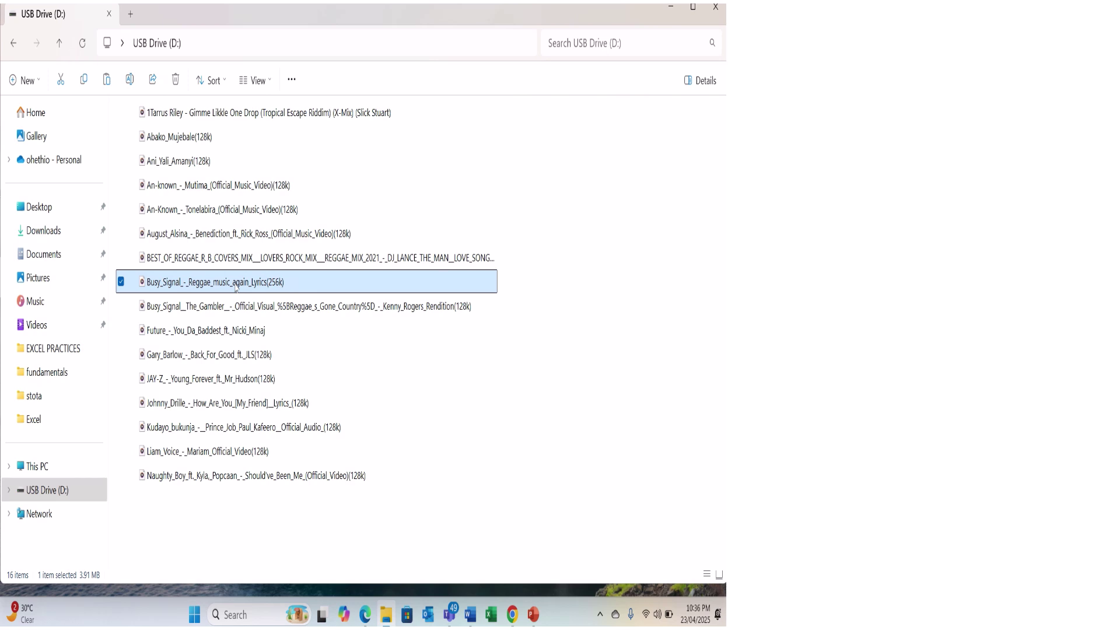
pyautogui.keyDown('ctrl'); pyautogui.click(199, 235); pyautogui.keyUp('ctrl')
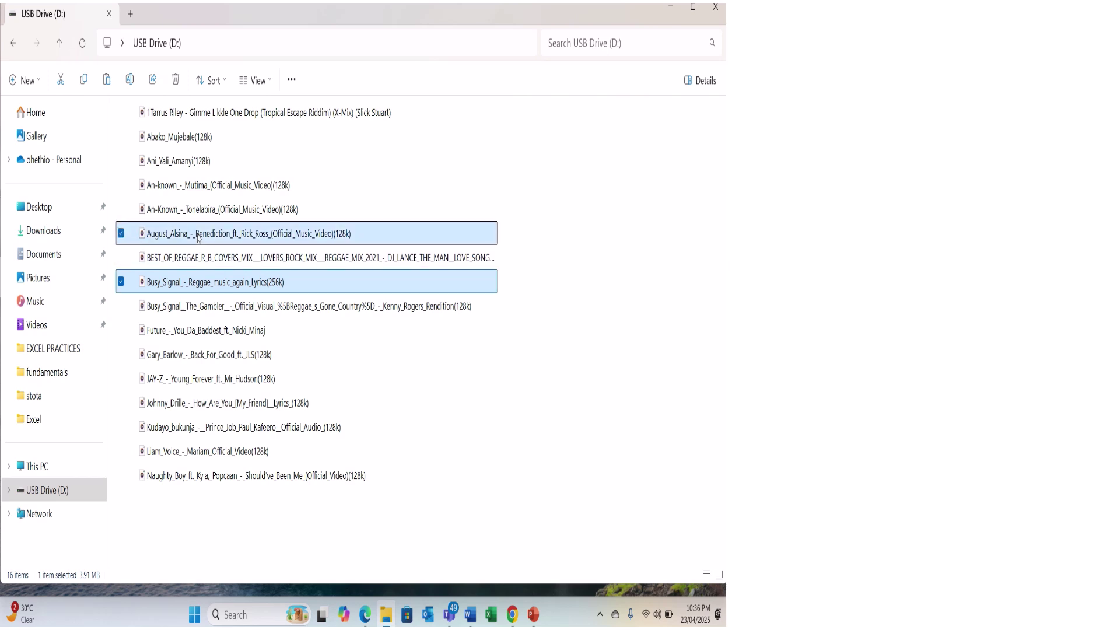
pyautogui.keyDown('ctrl'); pyautogui.click(208, 170); pyautogui.keyUp('ctrl')
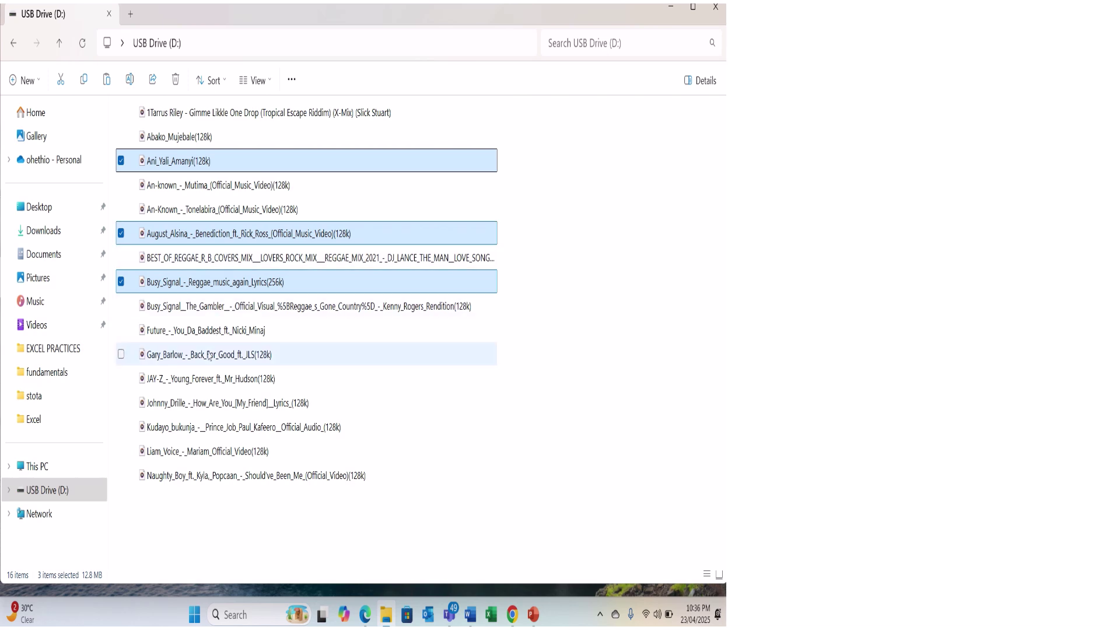
pyautogui.keyDown('ctrl'); pyautogui.click(209, 356); pyautogui.keyUp('ctrl')
pyautogui.keyDown('ctrl'); pyautogui.click(210, 433); pyautogui.keyUp('ctrl')
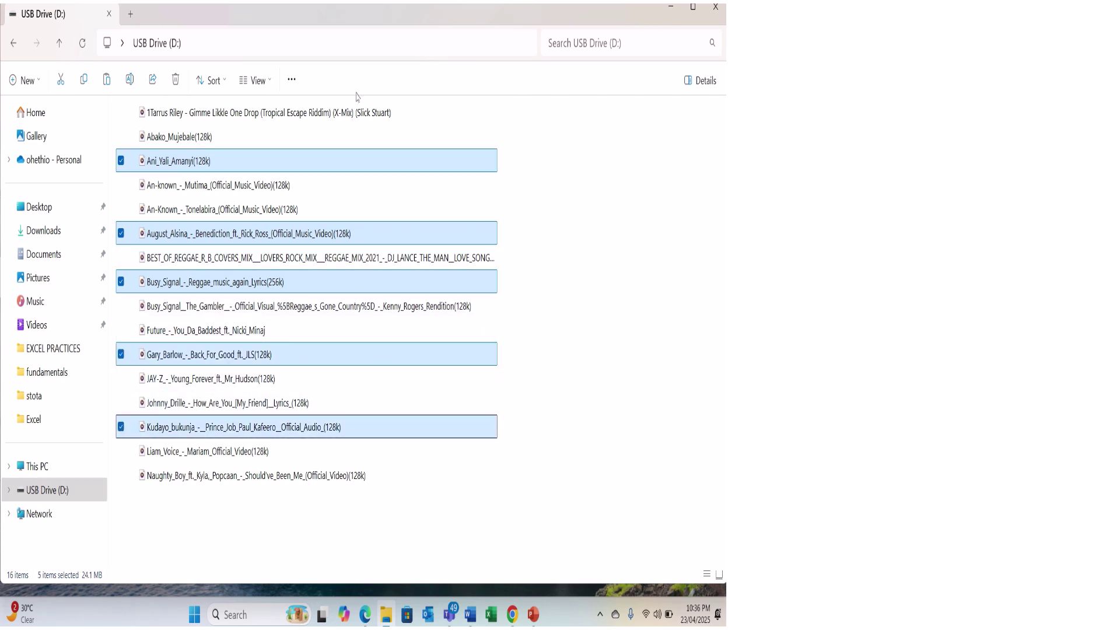
pyautogui.rightClick(324, 158)
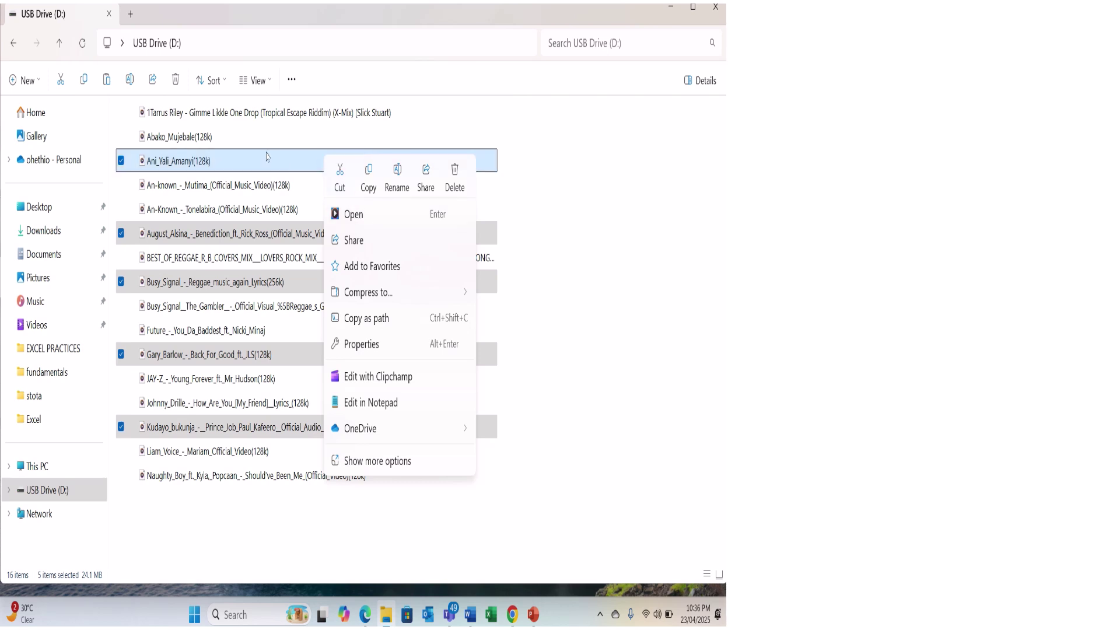
pyautogui.click(366, 178)
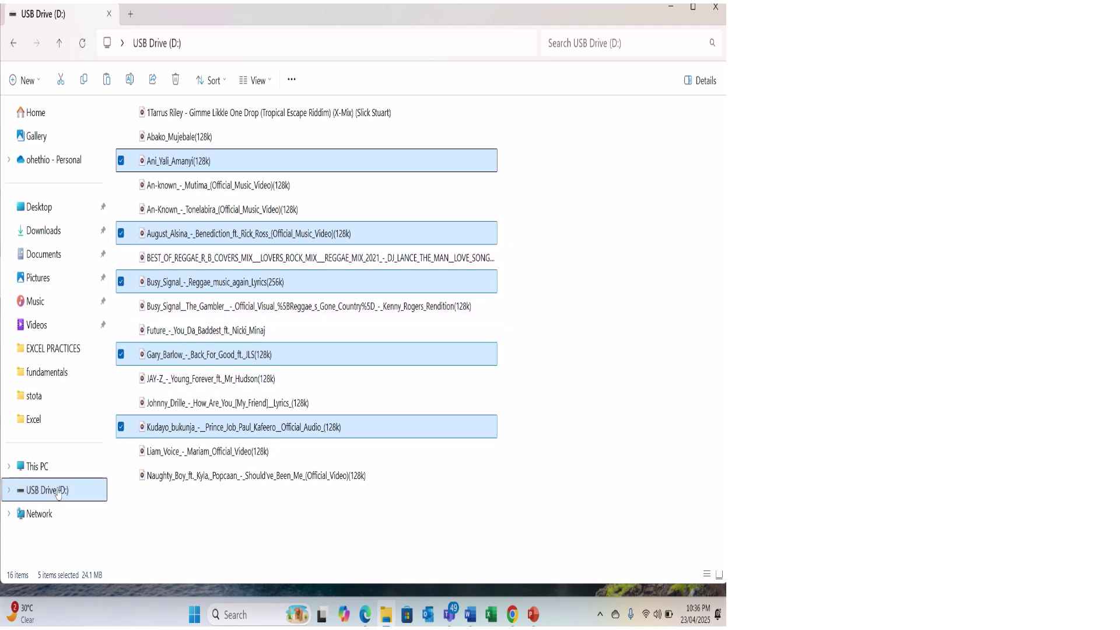
# Step: Paste the copied music files into the stota folder on the Desktop and clear the selection
pyautogui.click(34, 397)
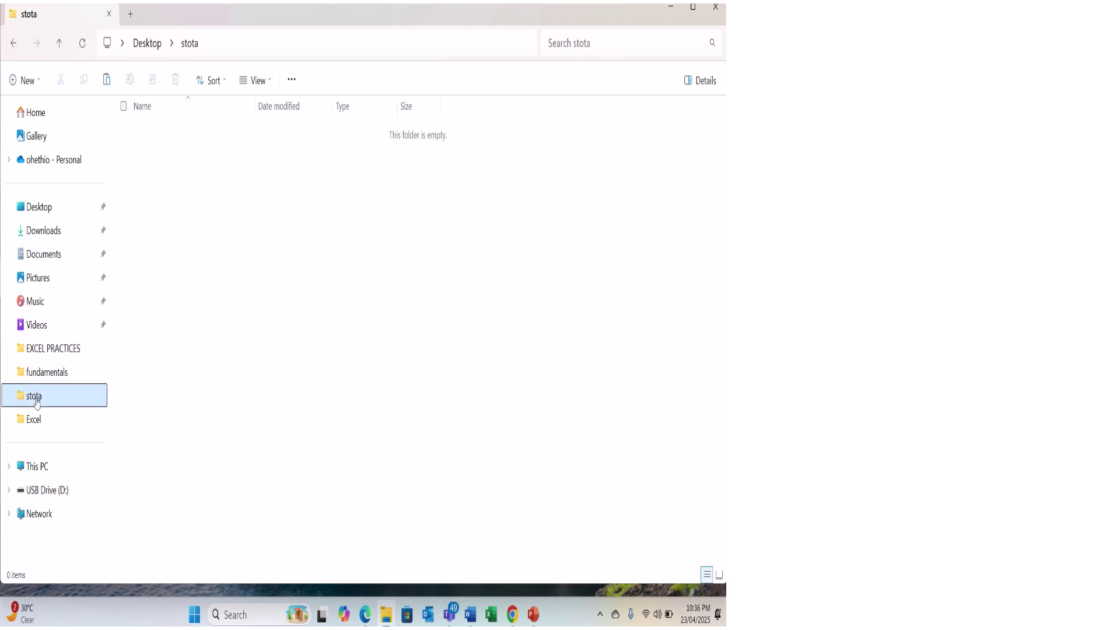
pyautogui.rightClick(202, 203)
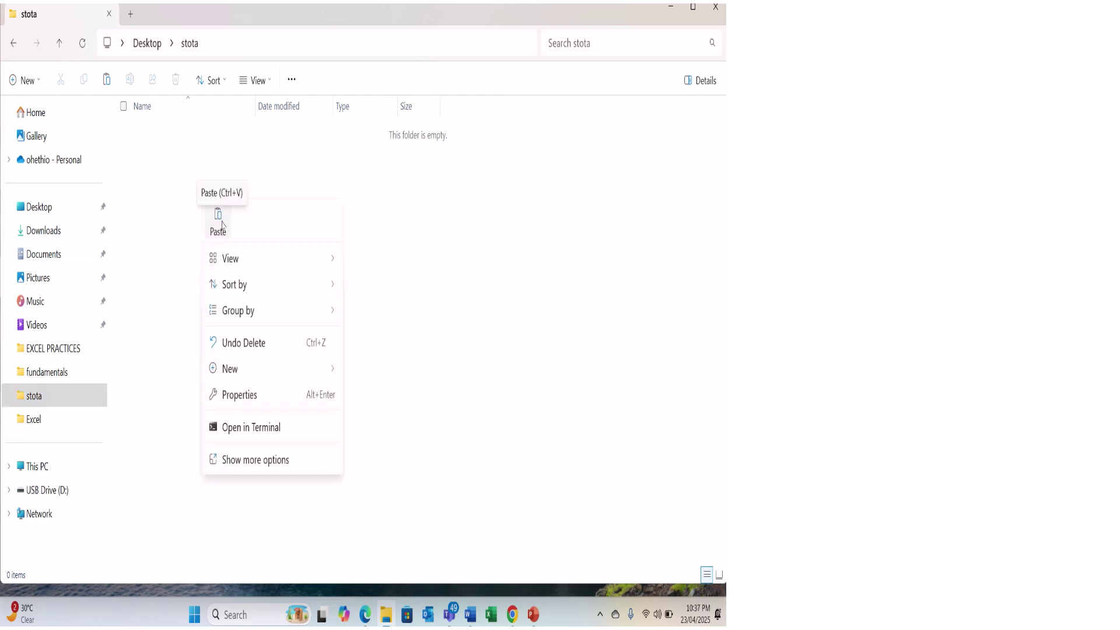
pyautogui.click(218, 222)
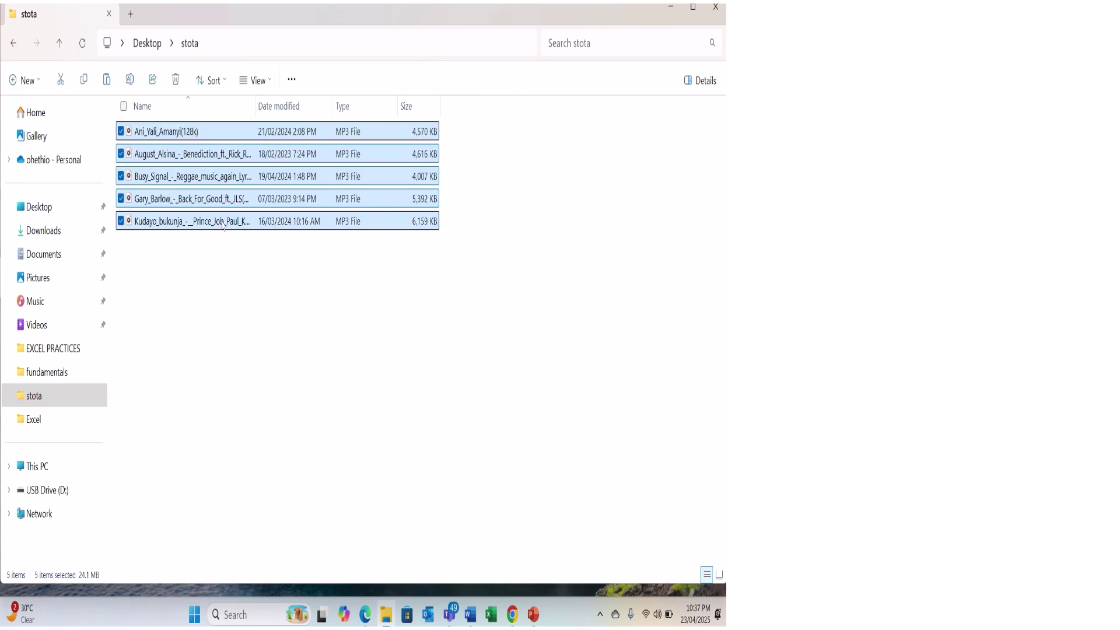
pyautogui.click(394, 315)
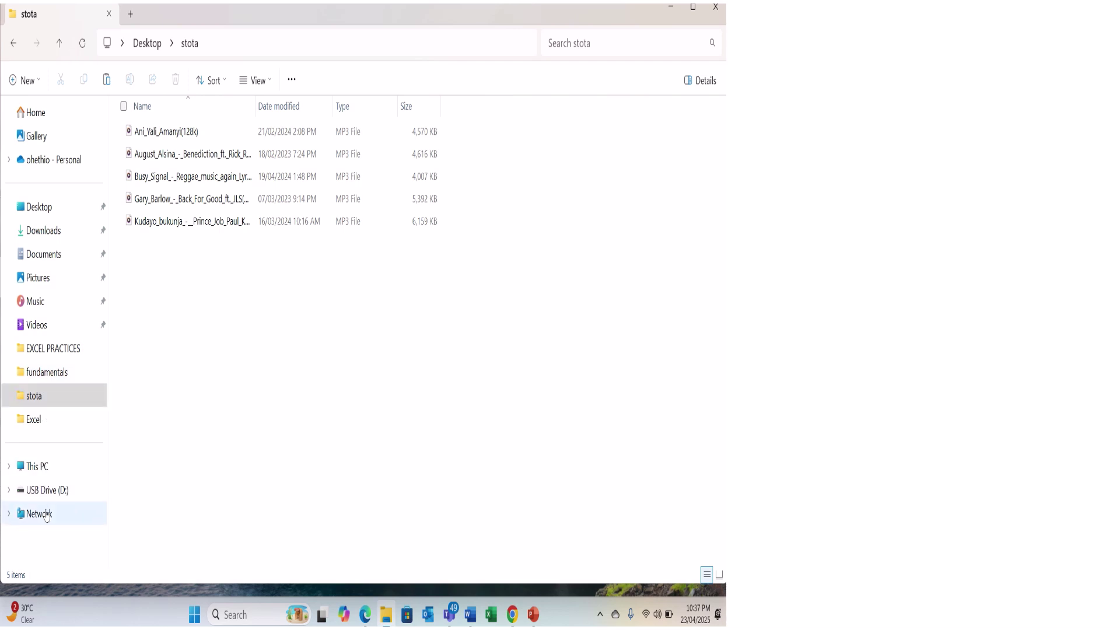
# Step: Go back to USB Drive (D:), view the actions offered for the Busy_Signal Reggae_music_again file, dismiss them and close the window
pyautogui.click(54, 491)
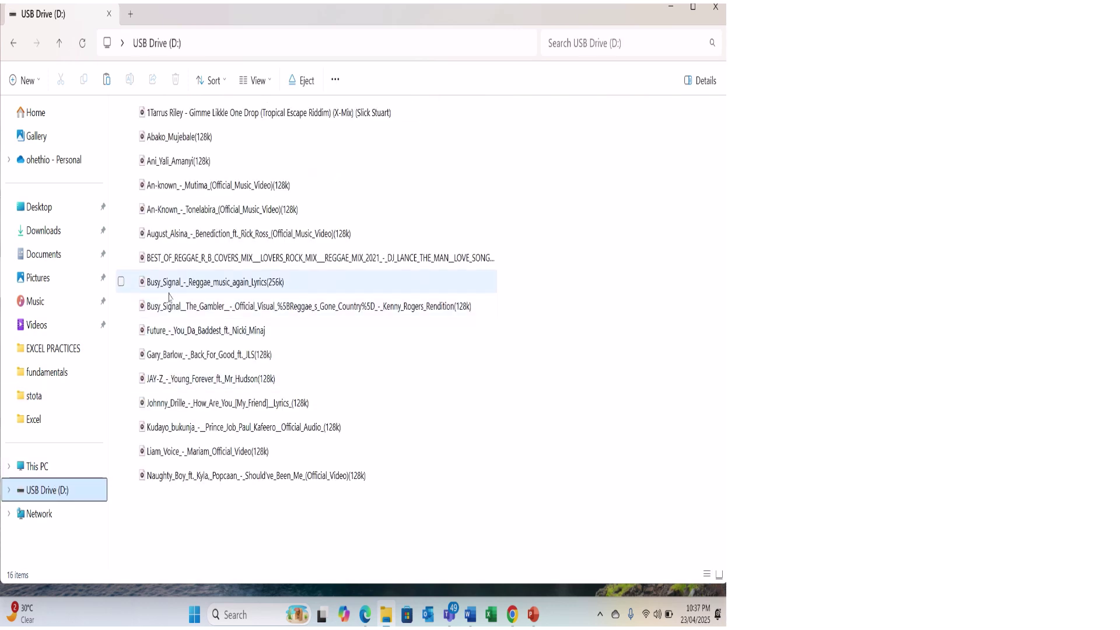
pyautogui.rightClick(178, 287)
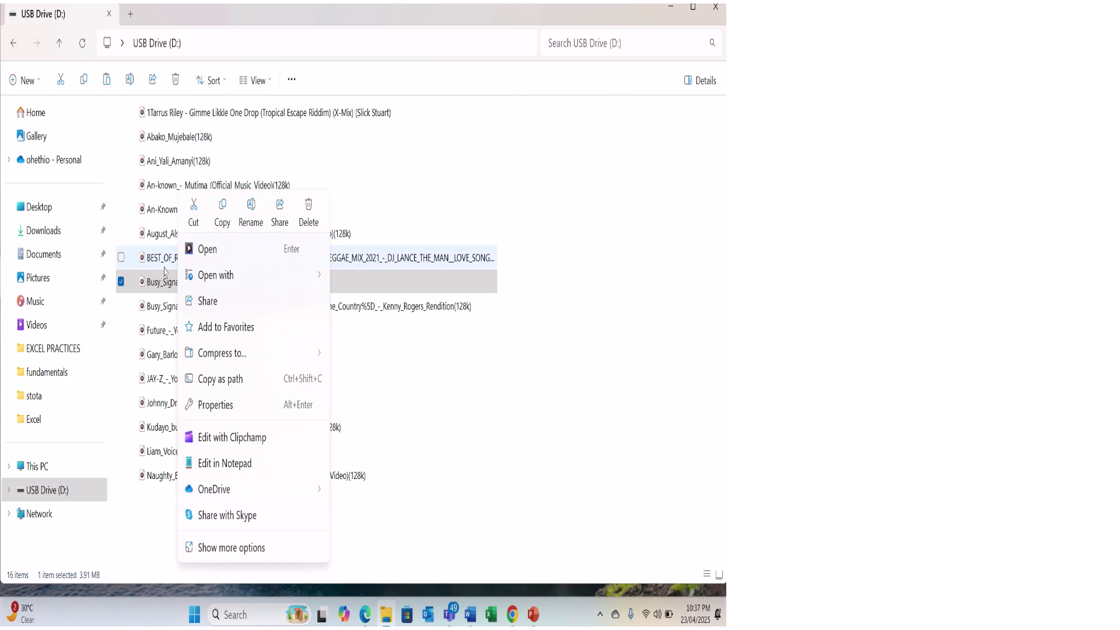
pyautogui.click(167, 265)
pyautogui.click(166, 265)
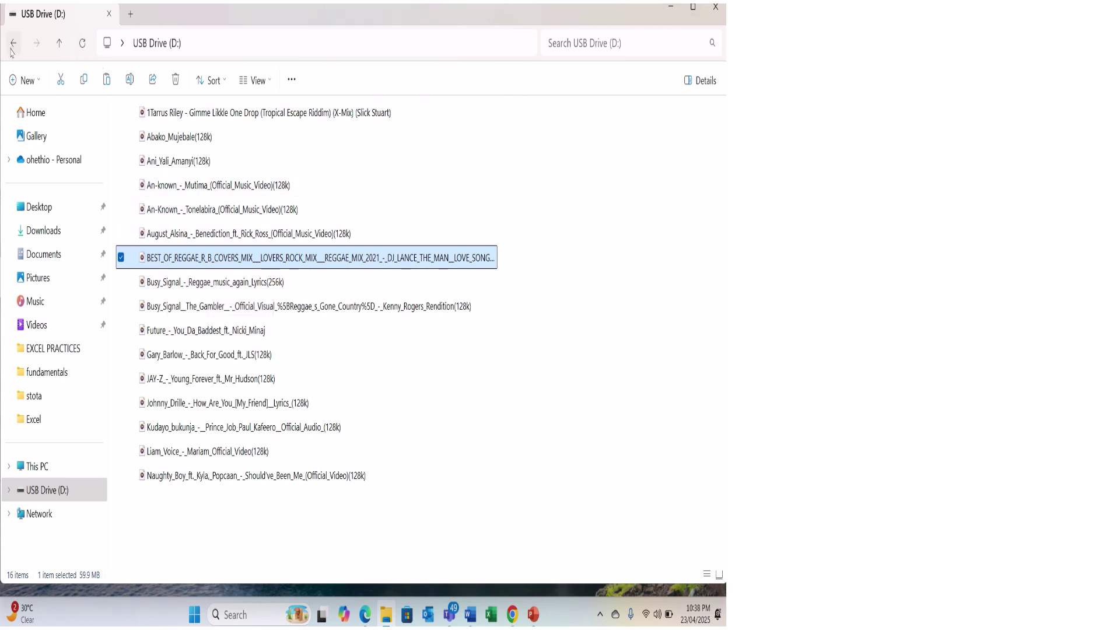
pyautogui.click(715, 8)
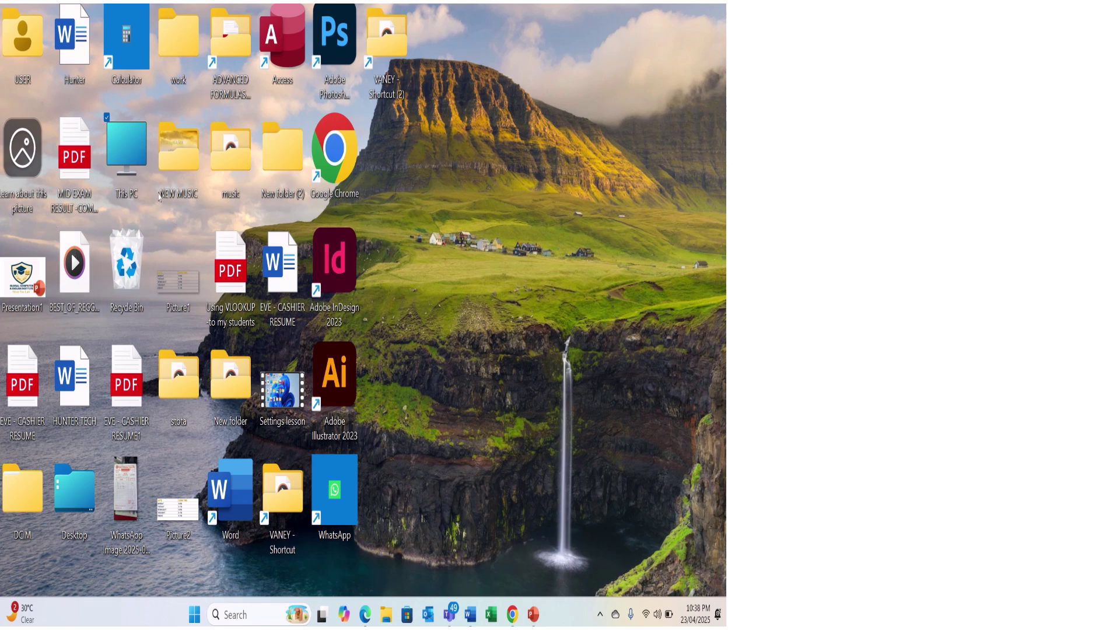
# Step: Send the MID EXAM RESULT -COMP FUNDAMENTALS PDF from the desktop to USB Drive (D:)
pyautogui.click(40, 178)
pyautogui.rightClick(72, 163)
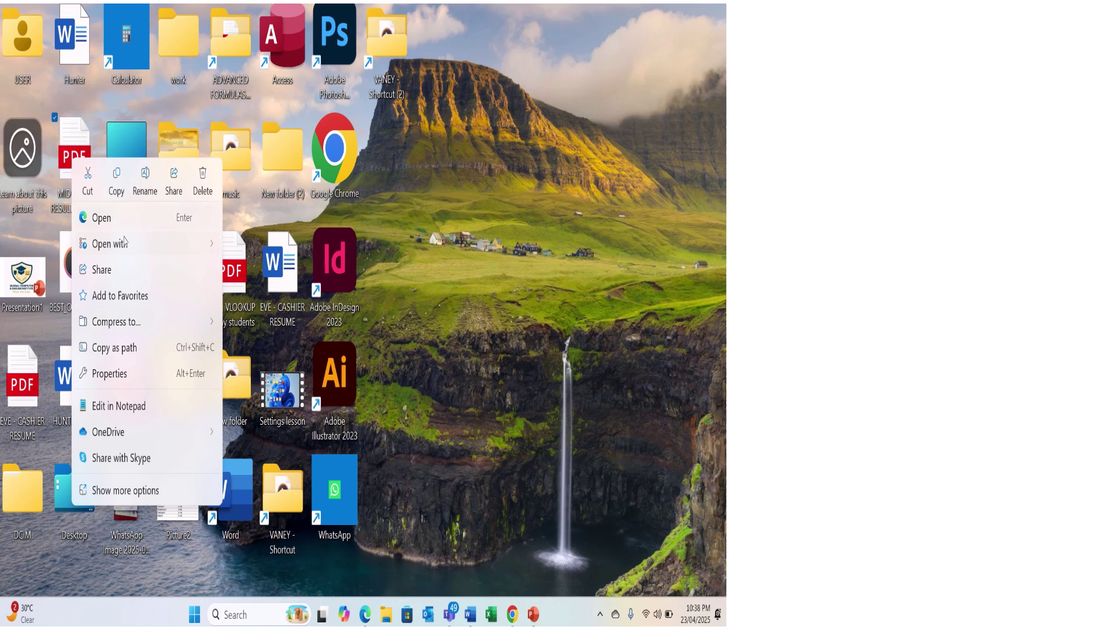
pyautogui.click(96, 493)
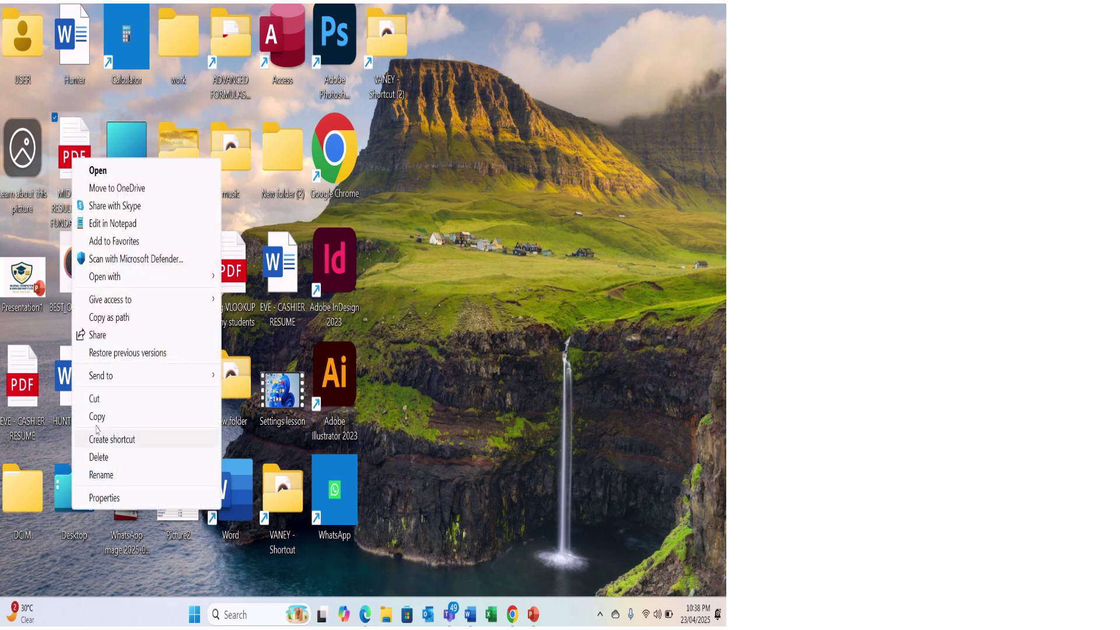
pyautogui.moveTo(91, 382)
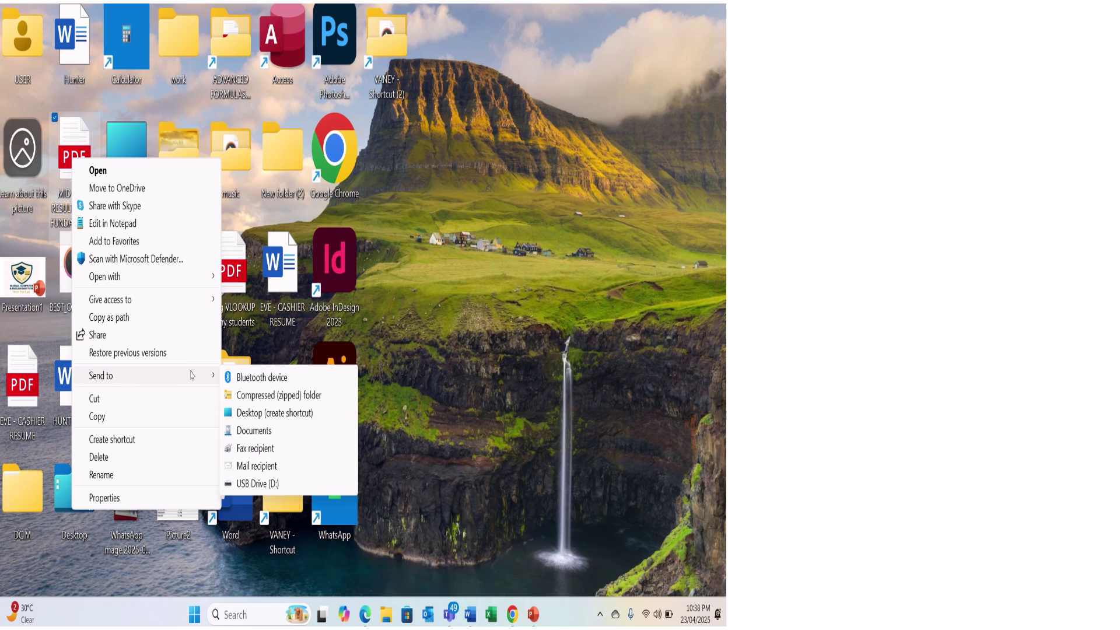
pyautogui.click(277, 483)
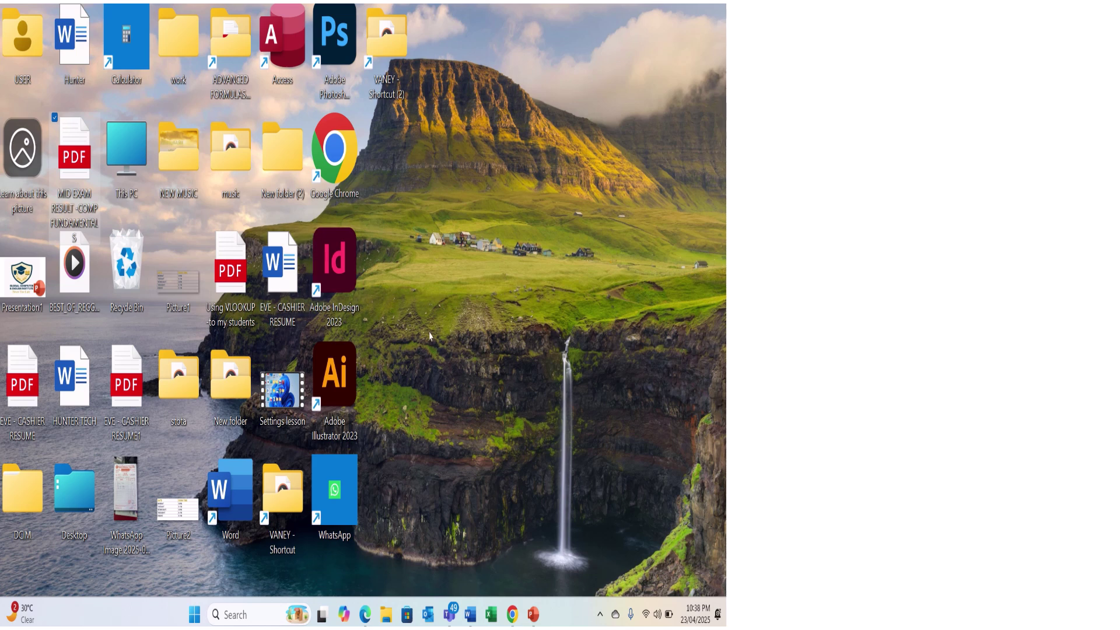
# Step: Copy the "Using VLOOKUP to my students" PDF on the desktop
pyautogui.click(230, 272)
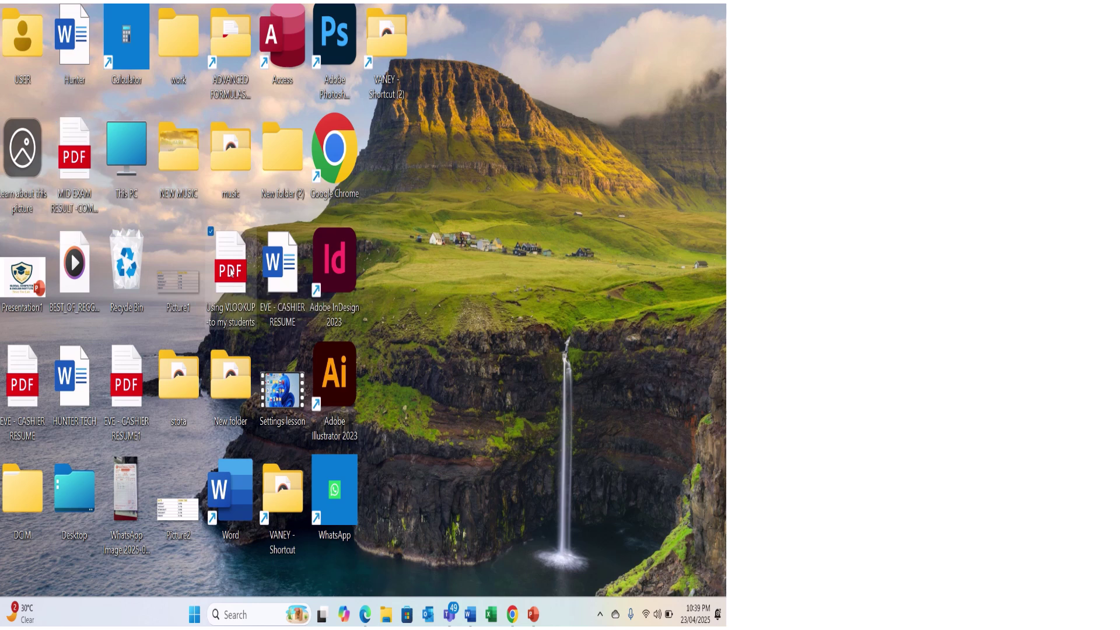
pyautogui.rightClick(230, 272)
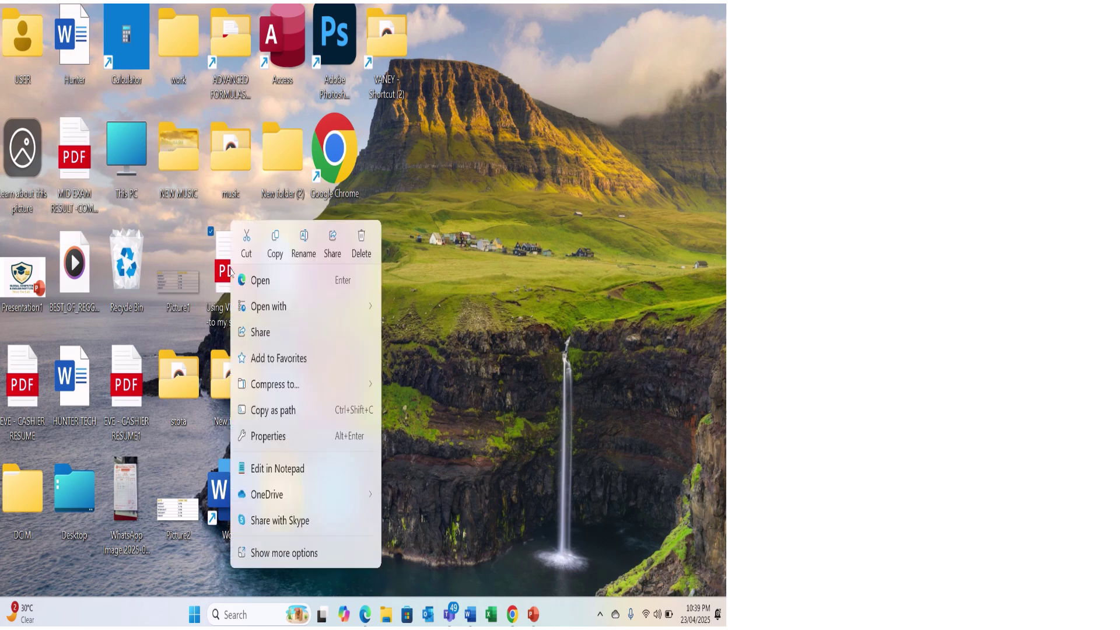
pyautogui.click(276, 250)
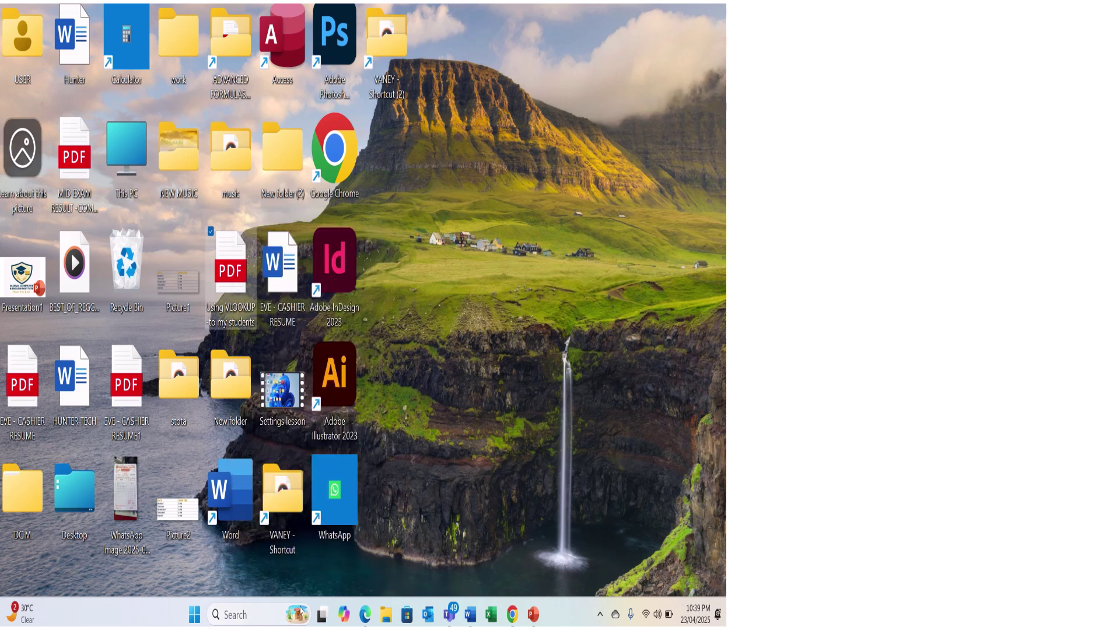
# Step: Open USB Drive (D:) in File Explorer, bring up the drive's paste option and dismiss it without pasting
pyautogui.click(386, 615)
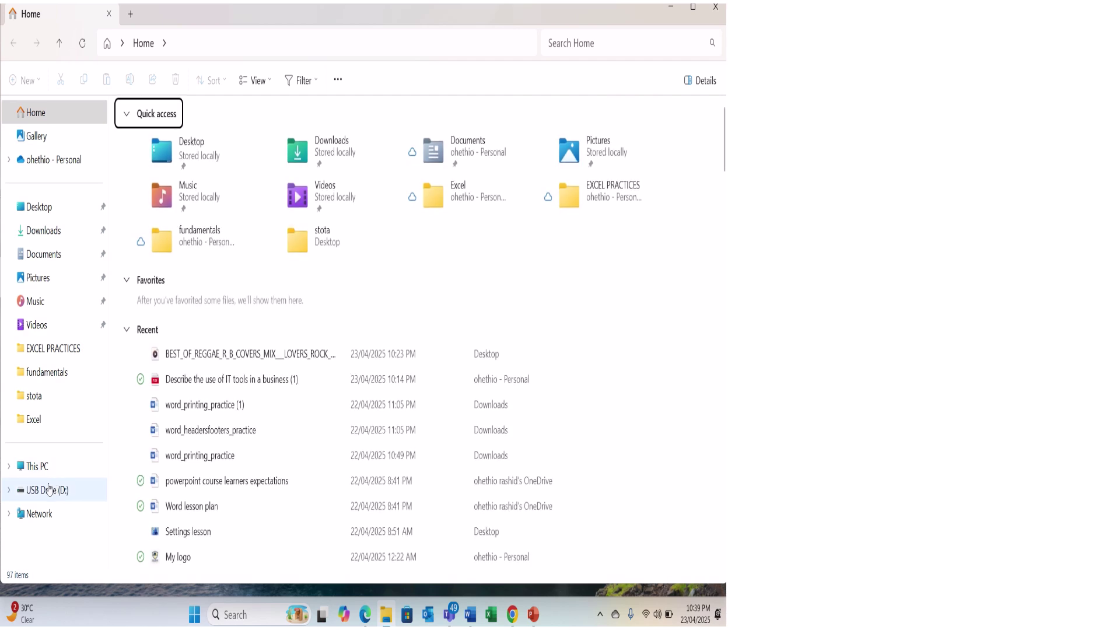
pyautogui.click(42, 492)
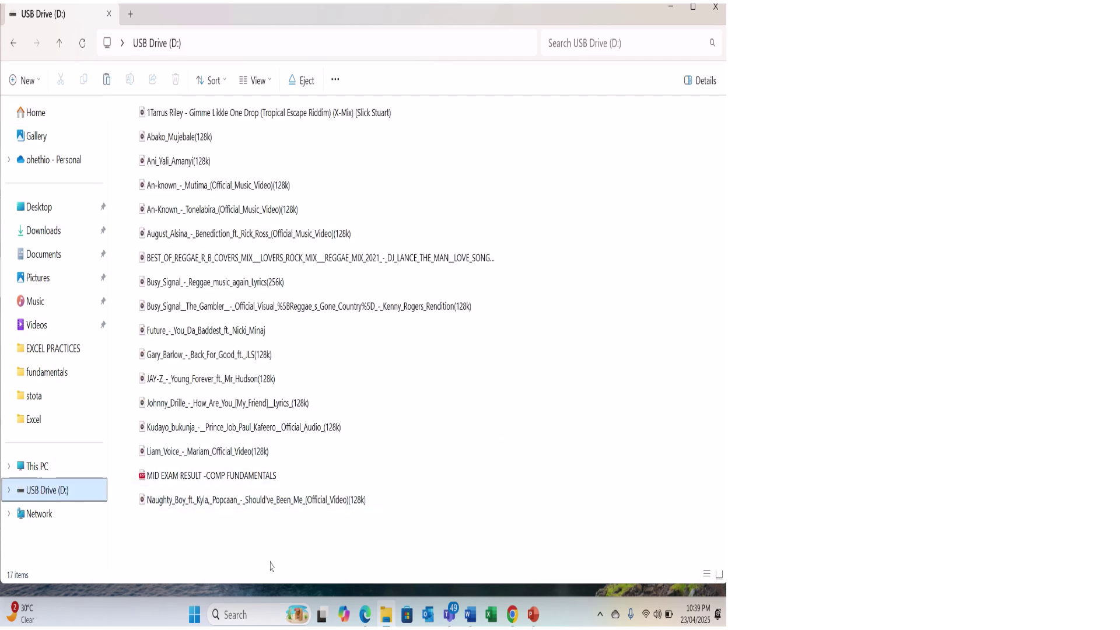
pyautogui.rightClick(73, 494)
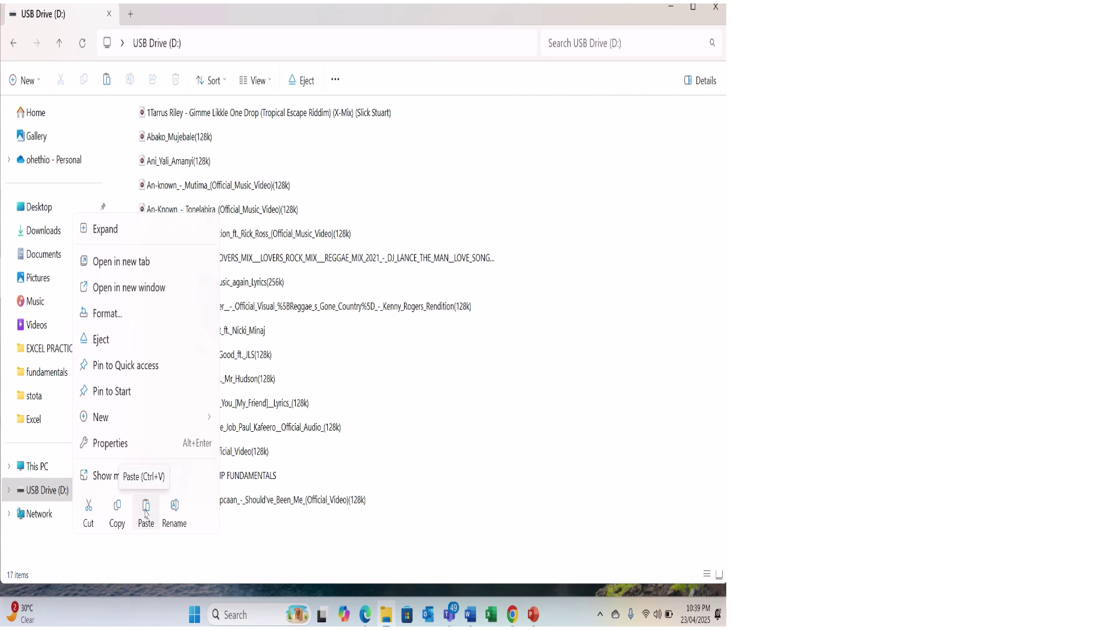
pyautogui.click(441, 364)
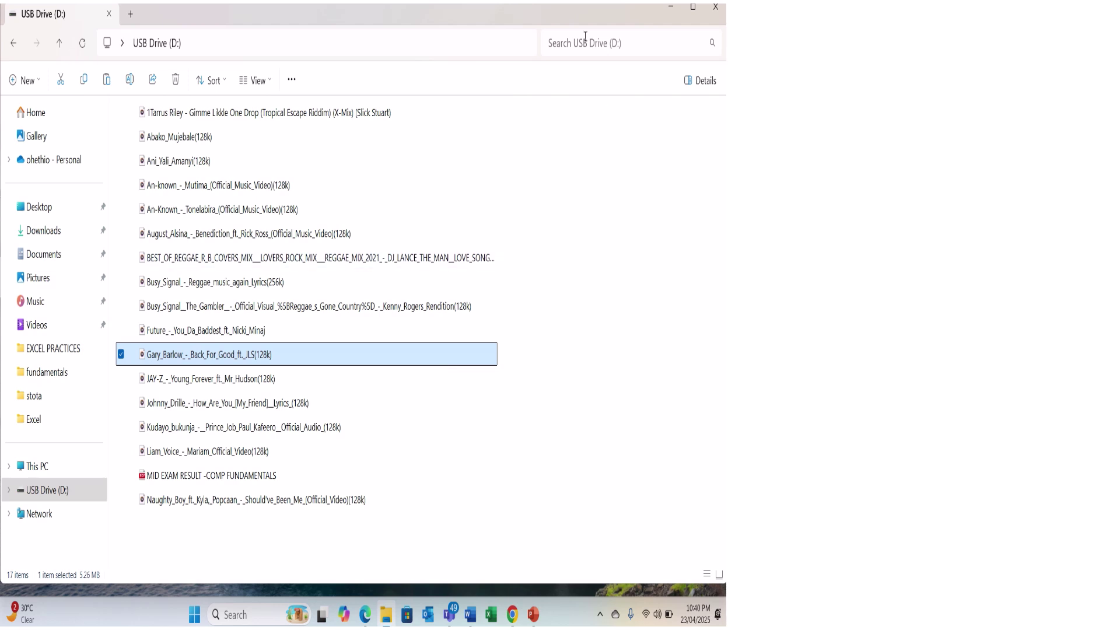
pyautogui.moveTo(558, 3)
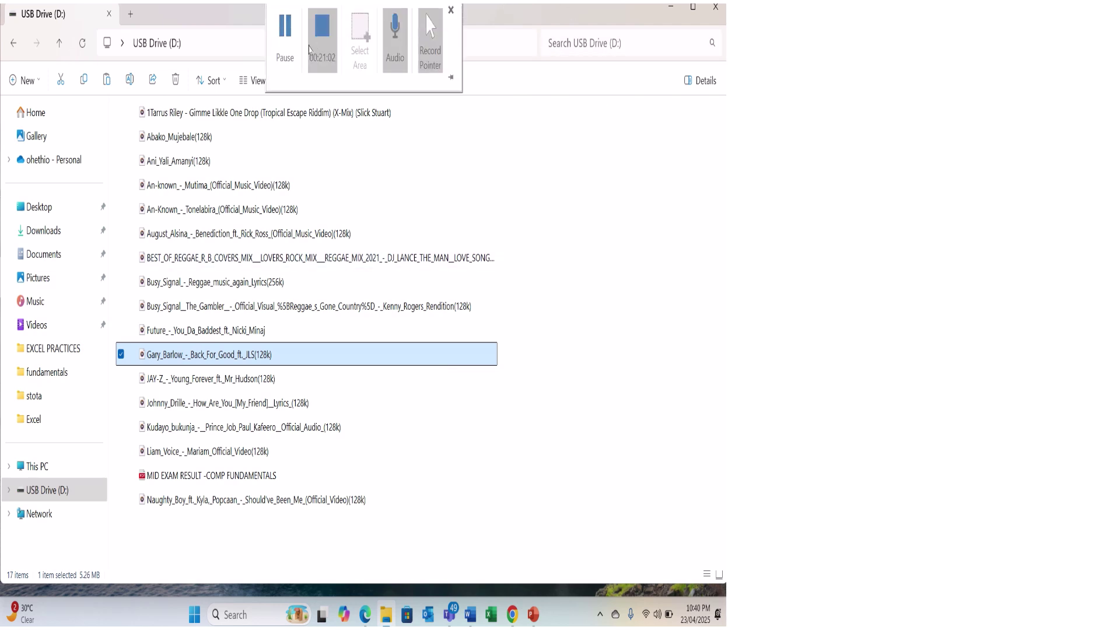